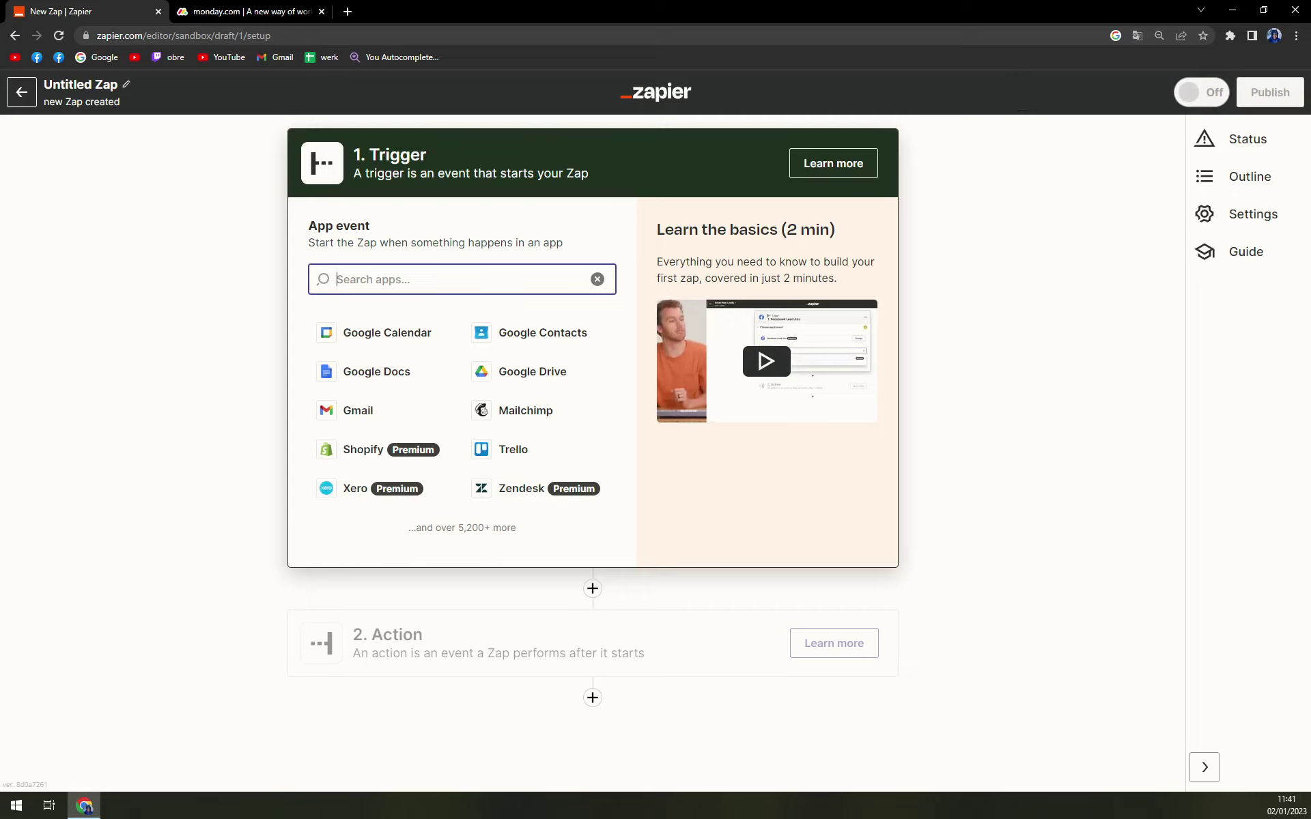
# Rename the untitled Zap to 'mondaay sheets'
pyautogui.click(81, 86)
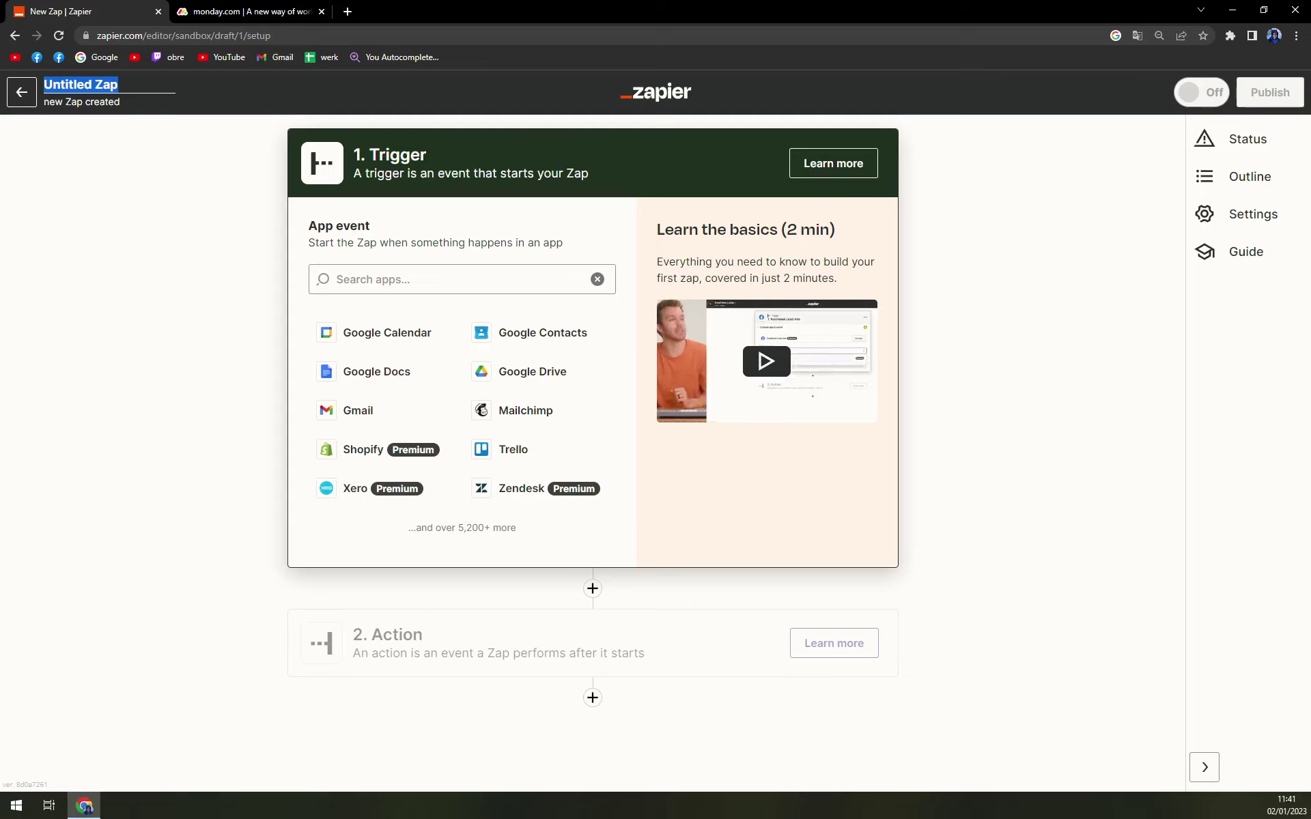
pyautogui.write('mondaay')
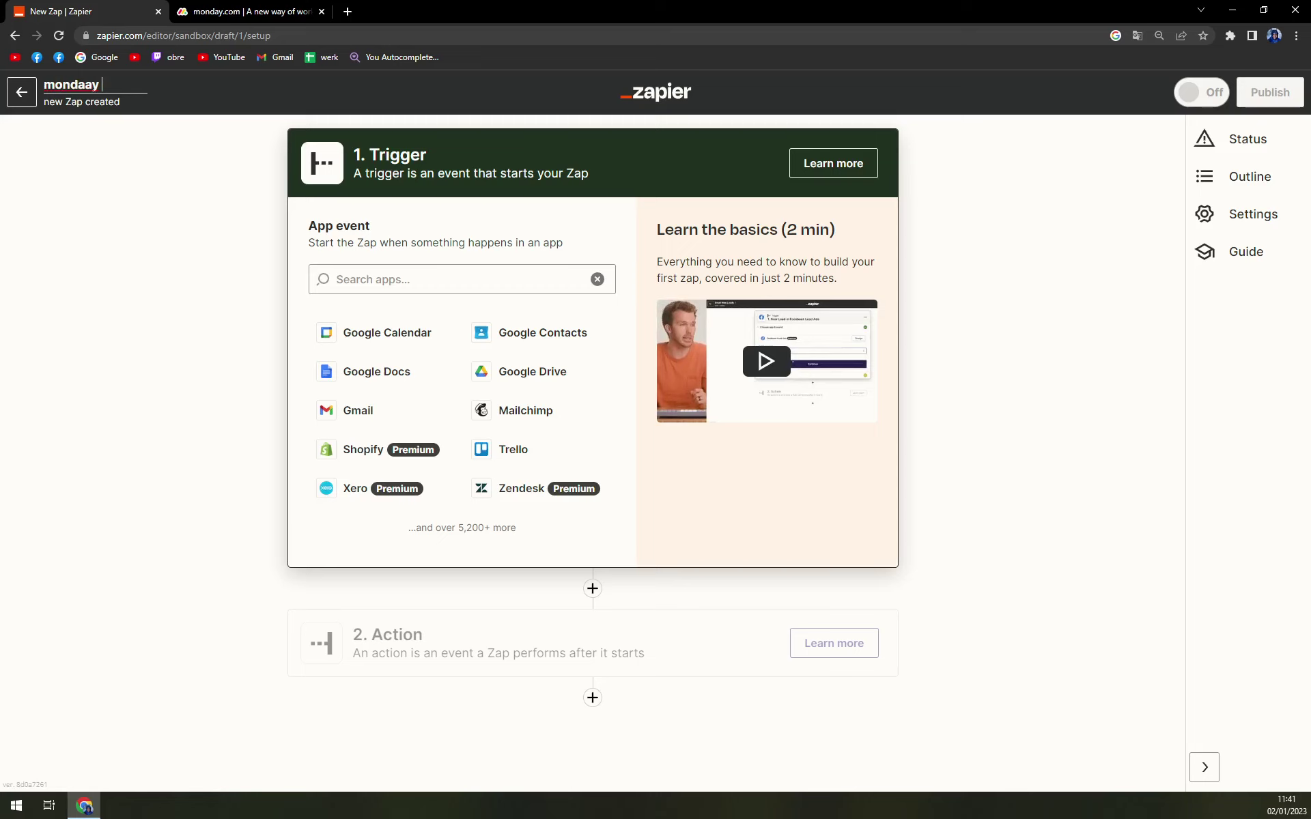
pyautogui.write(' sheets')
pyautogui.press('Return')
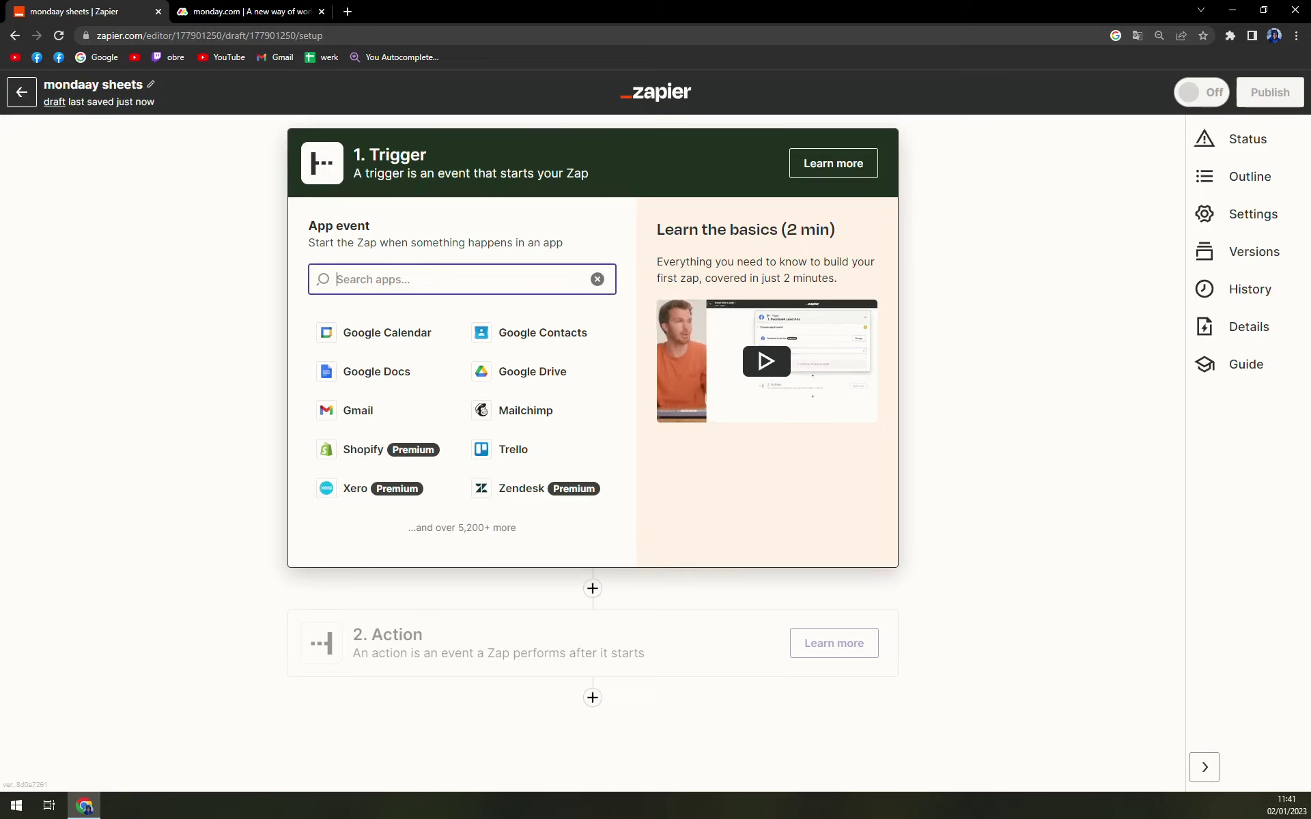
# Set the trigger app to monday.com with the New User event, then continue
pyautogui.write('monday')
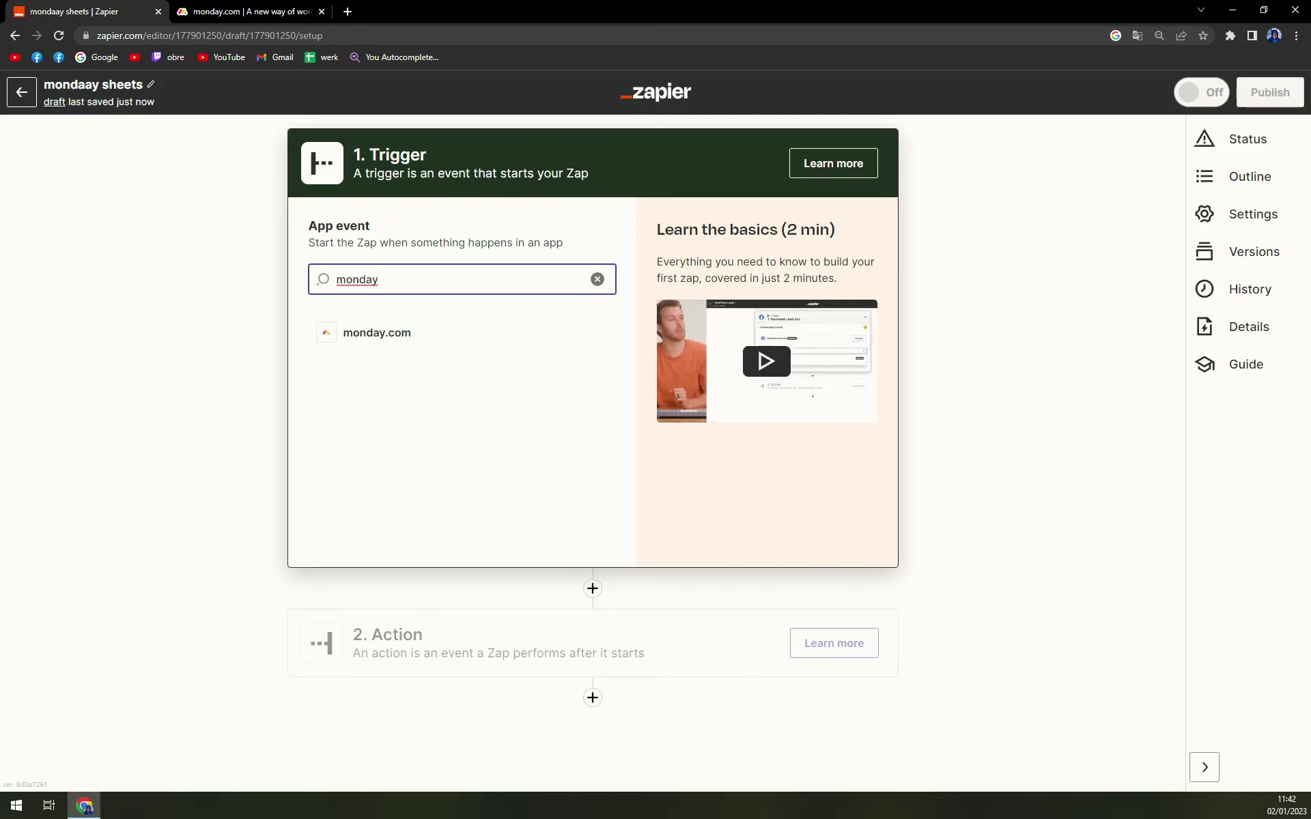
pyautogui.click(394, 334)
pyautogui.click(382, 345)
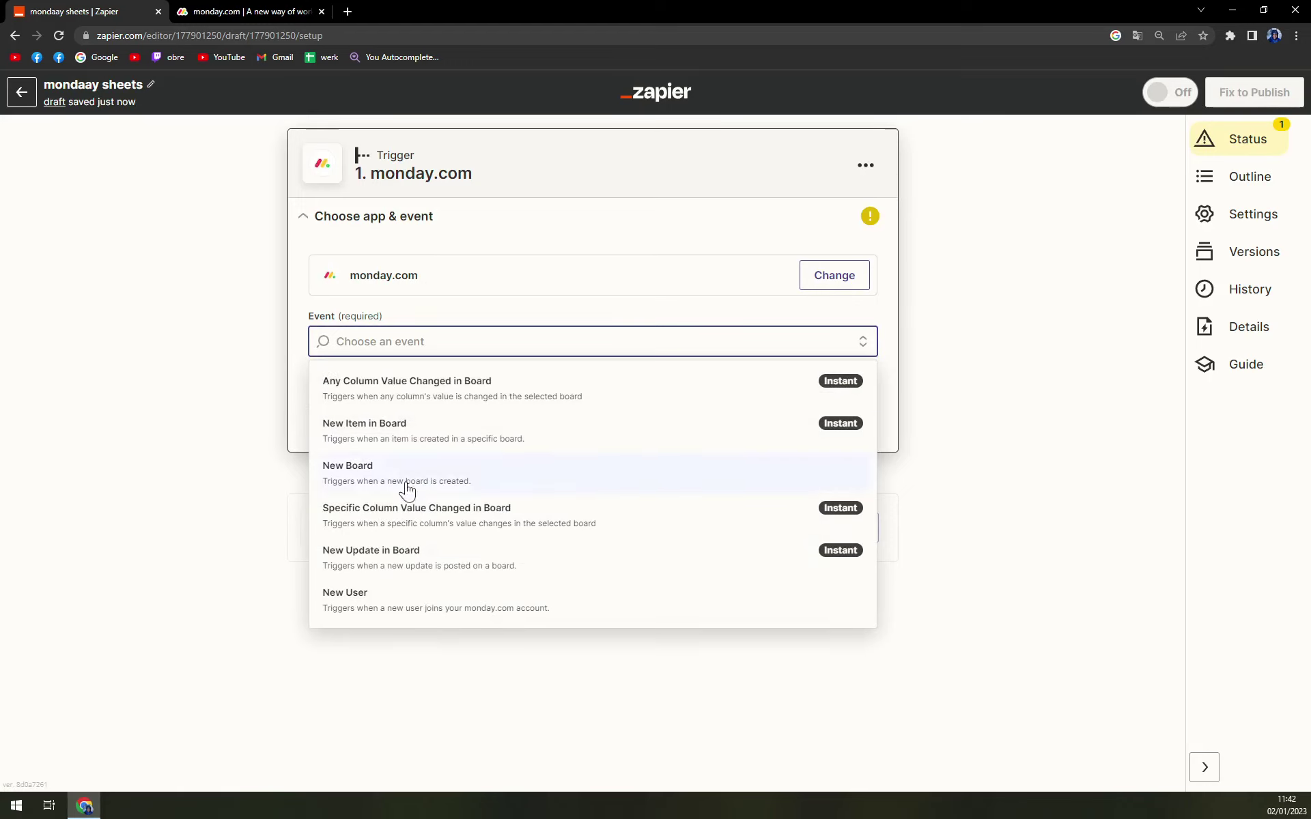
pyautogui.click(393, 607)
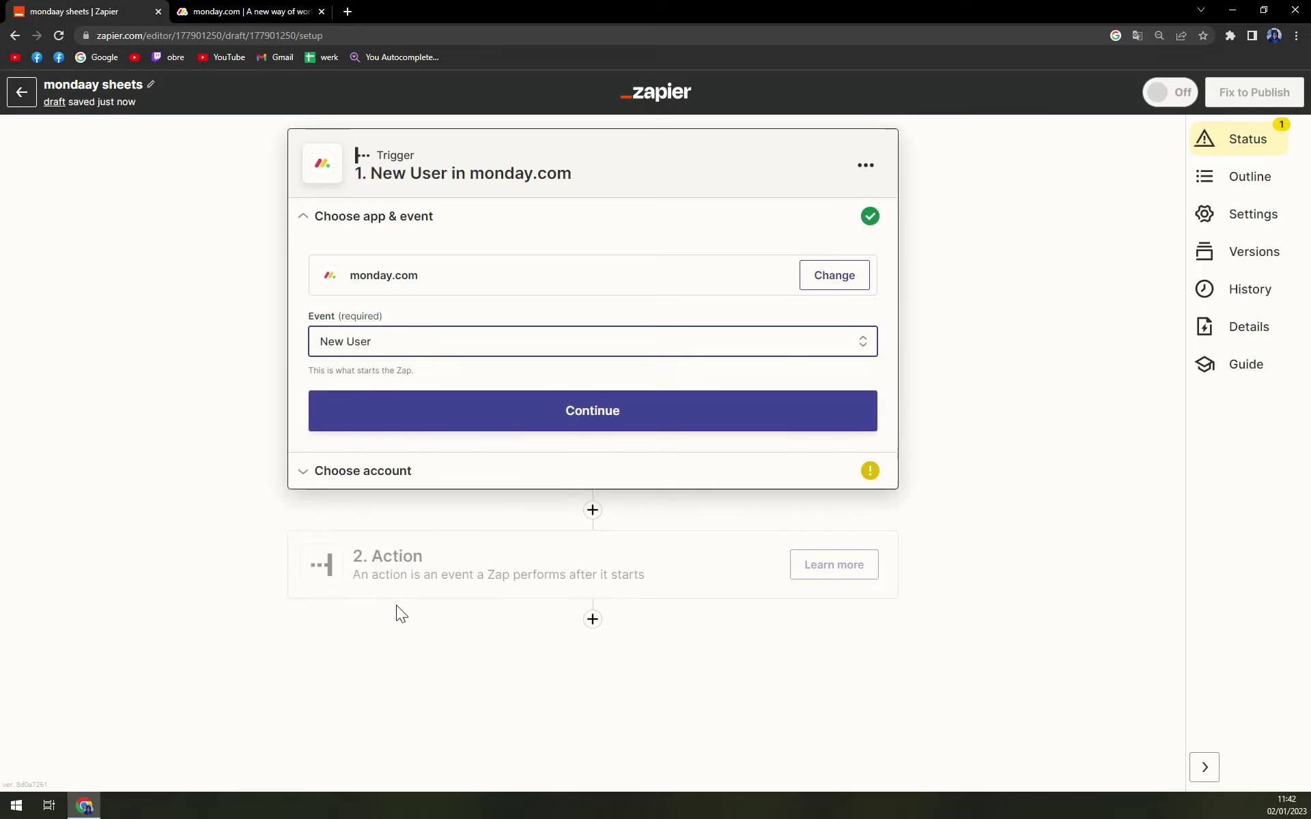
pyautogui.click(641, 420)
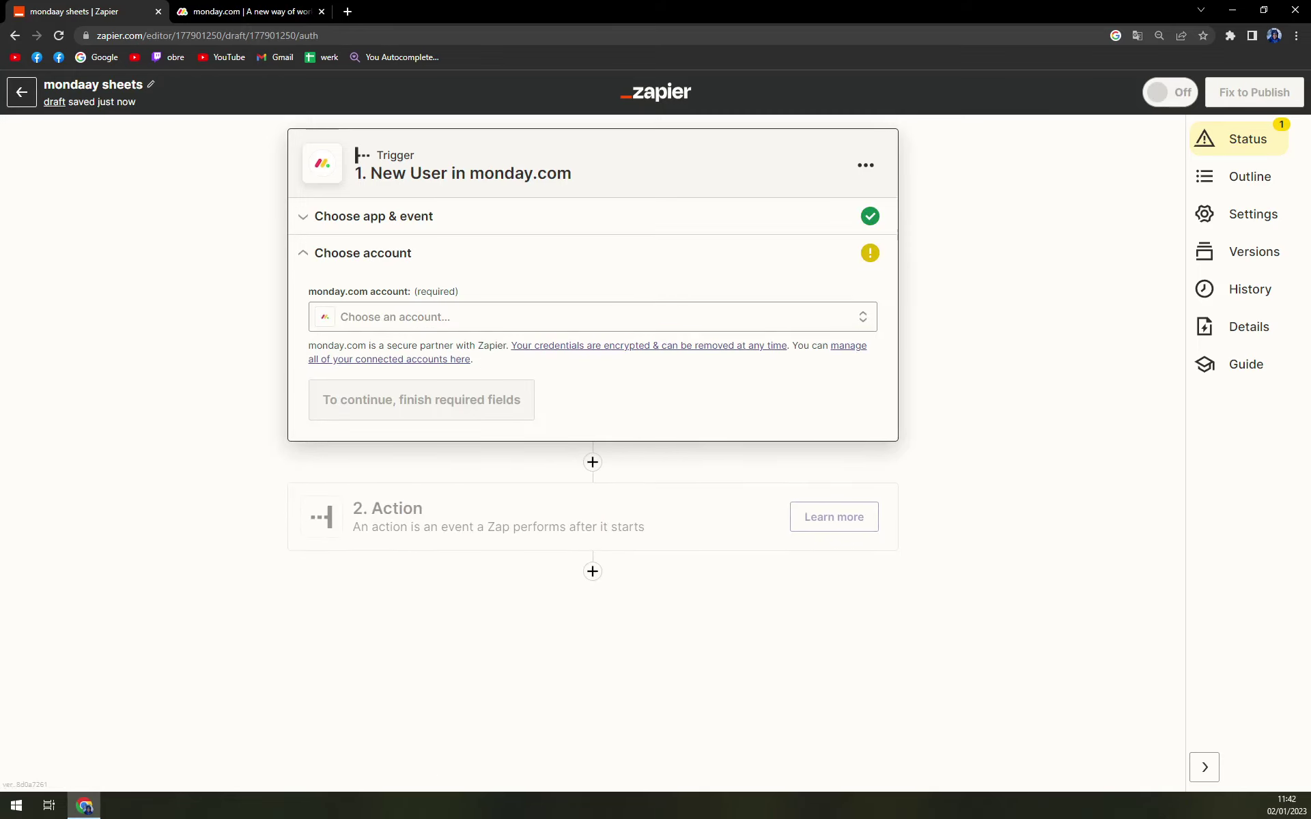
# Select the existing monday.com account for the trigger and continue
pyautogui.click(385, 326)
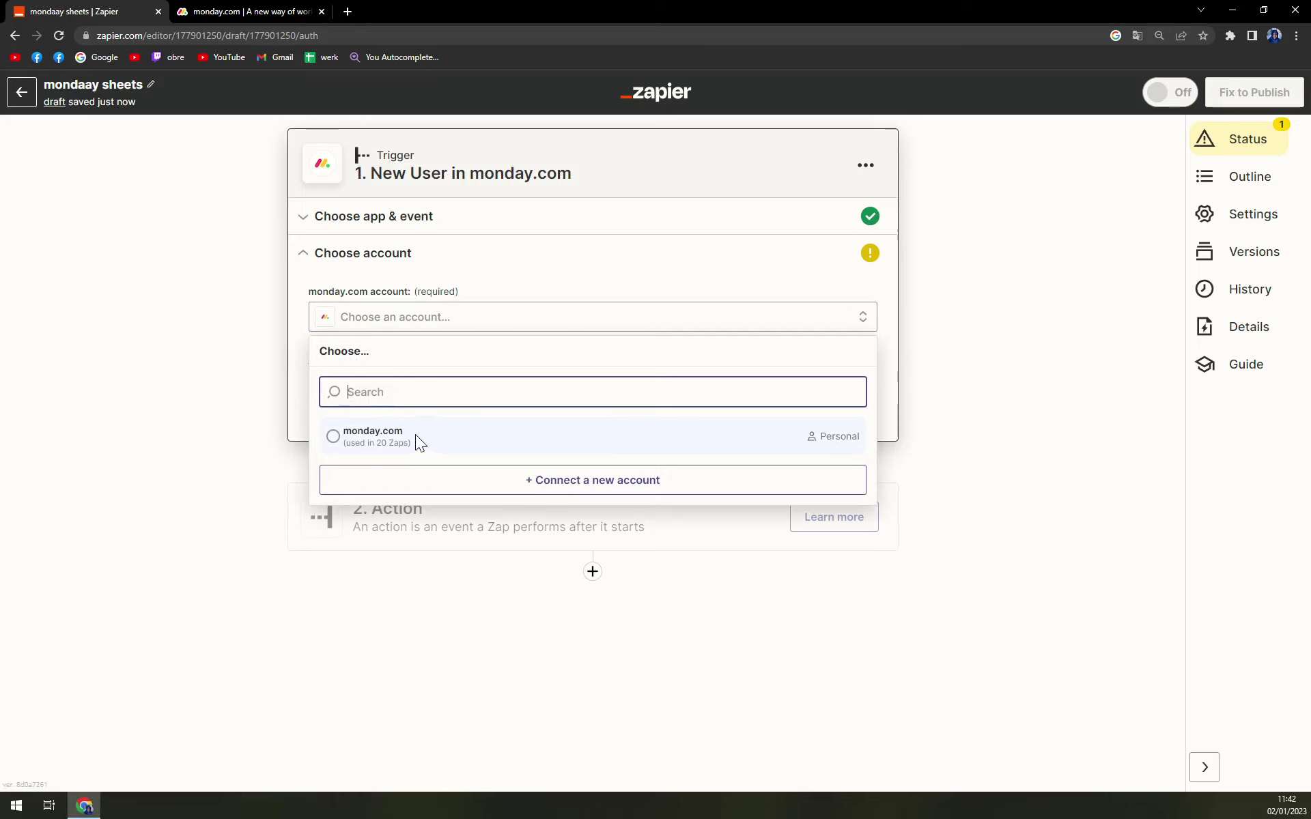
pyautogui.click(386, 436)
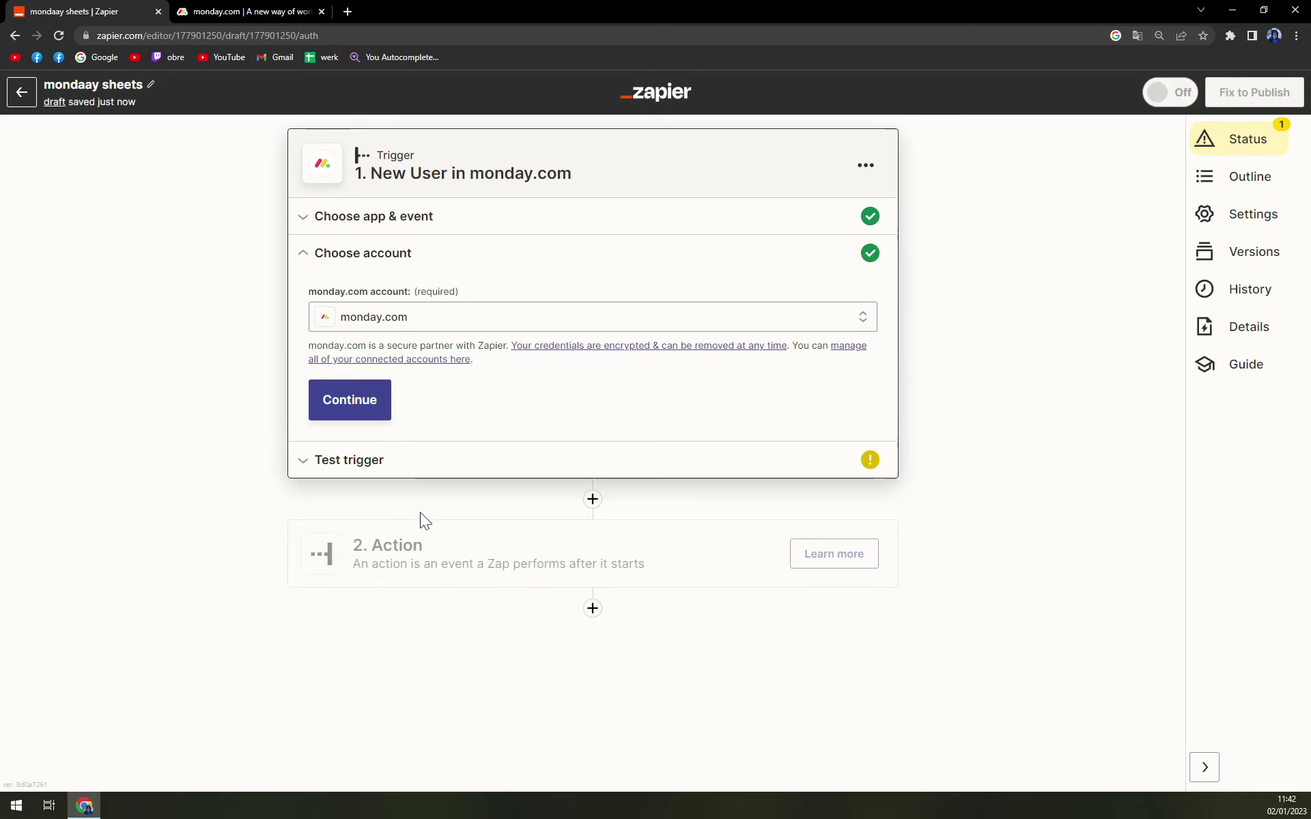
pyautogui.click(382, 410)
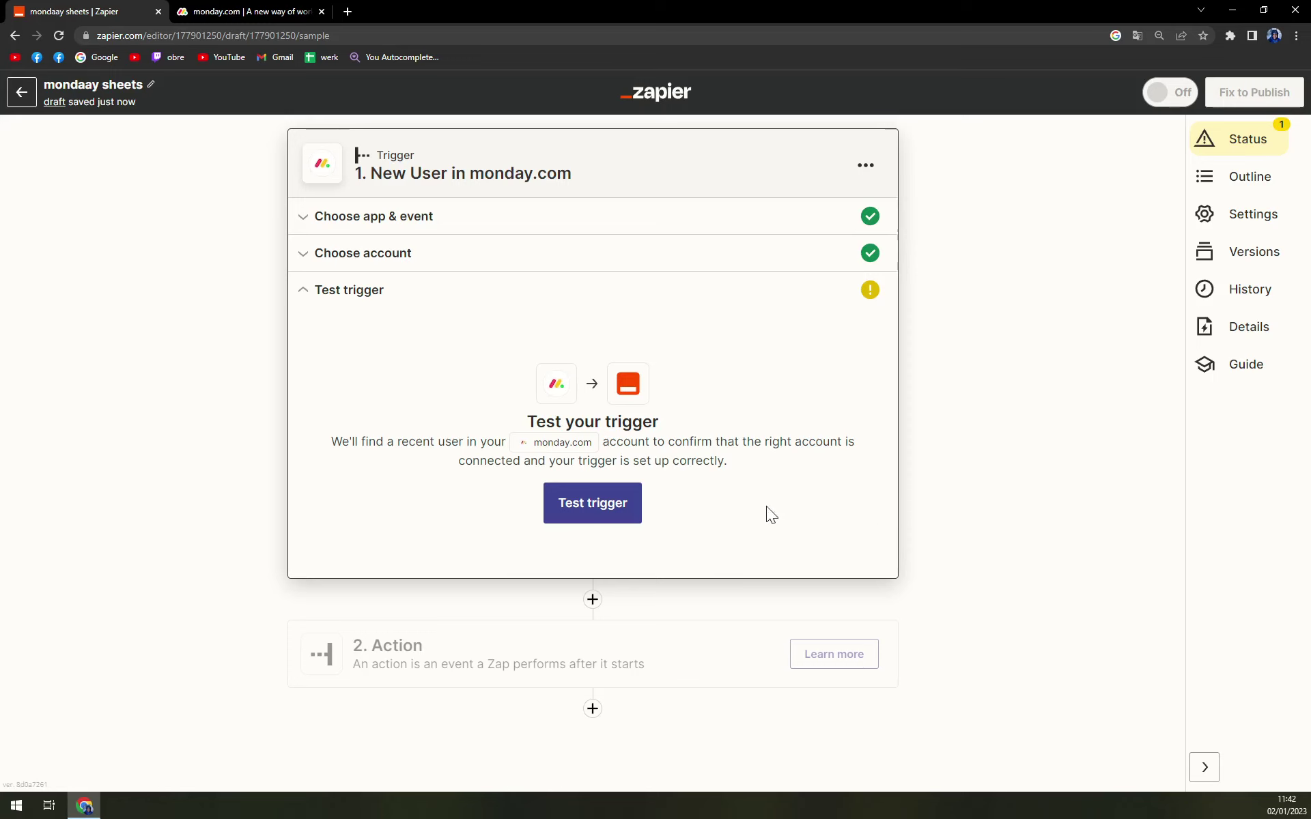
# Run the trigger test, then skip it after the expired-connection error
pyautogui.click(620, 517)
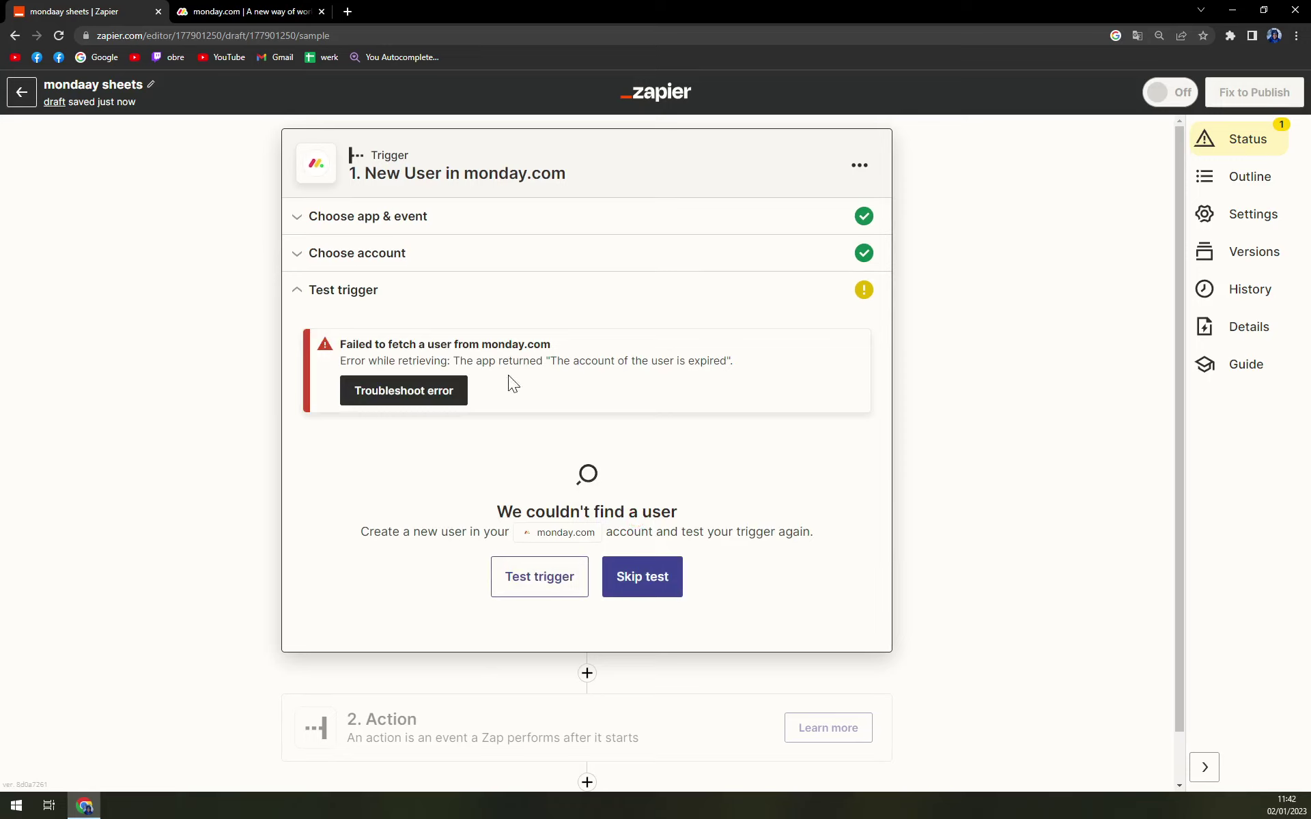
pyautogui.doubleClick(767, 371)
pyautogui.click(599, 369)
pyautogui.click(648, 587)
pyautogui.click(423, 695)
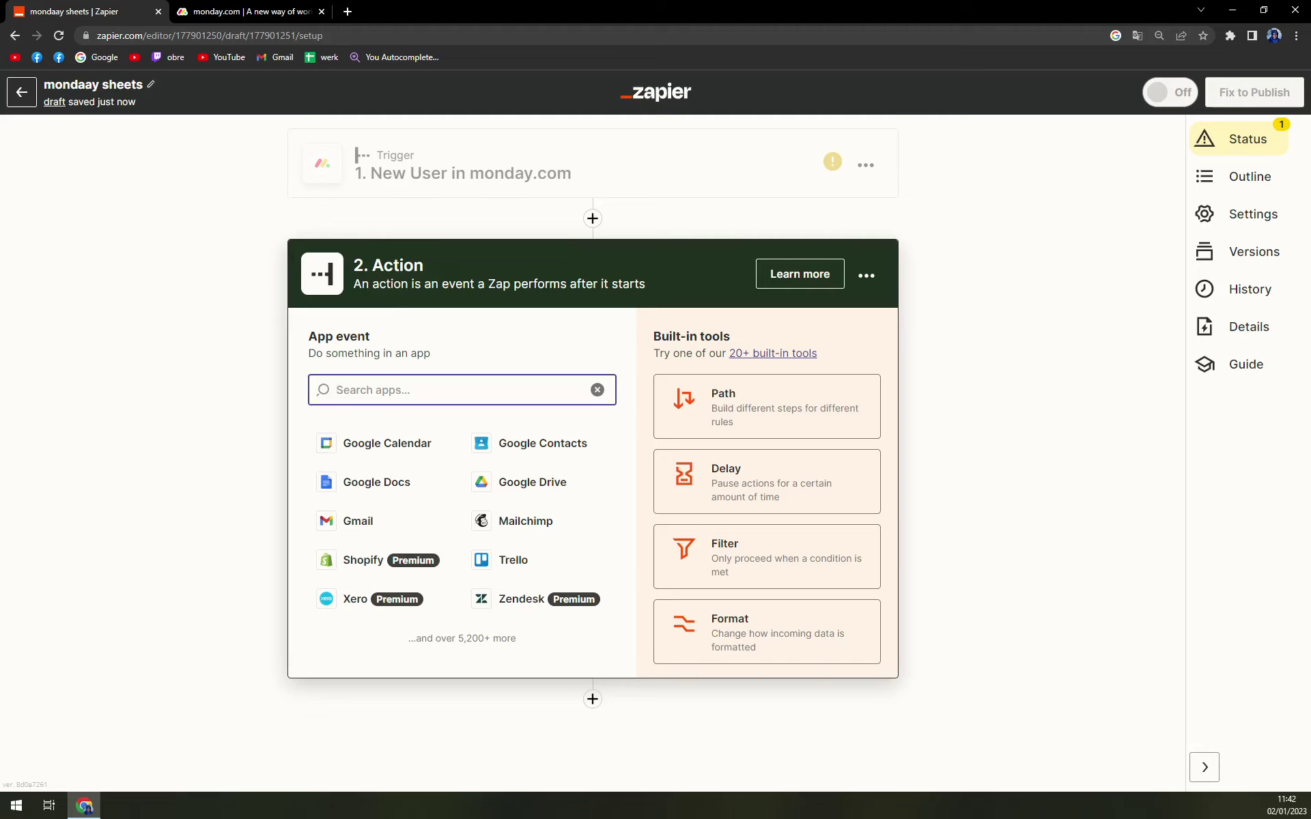
# Choose Google Sheets as the action app with the Create Spreadsheet Column event
pyautogui.write('sheet')
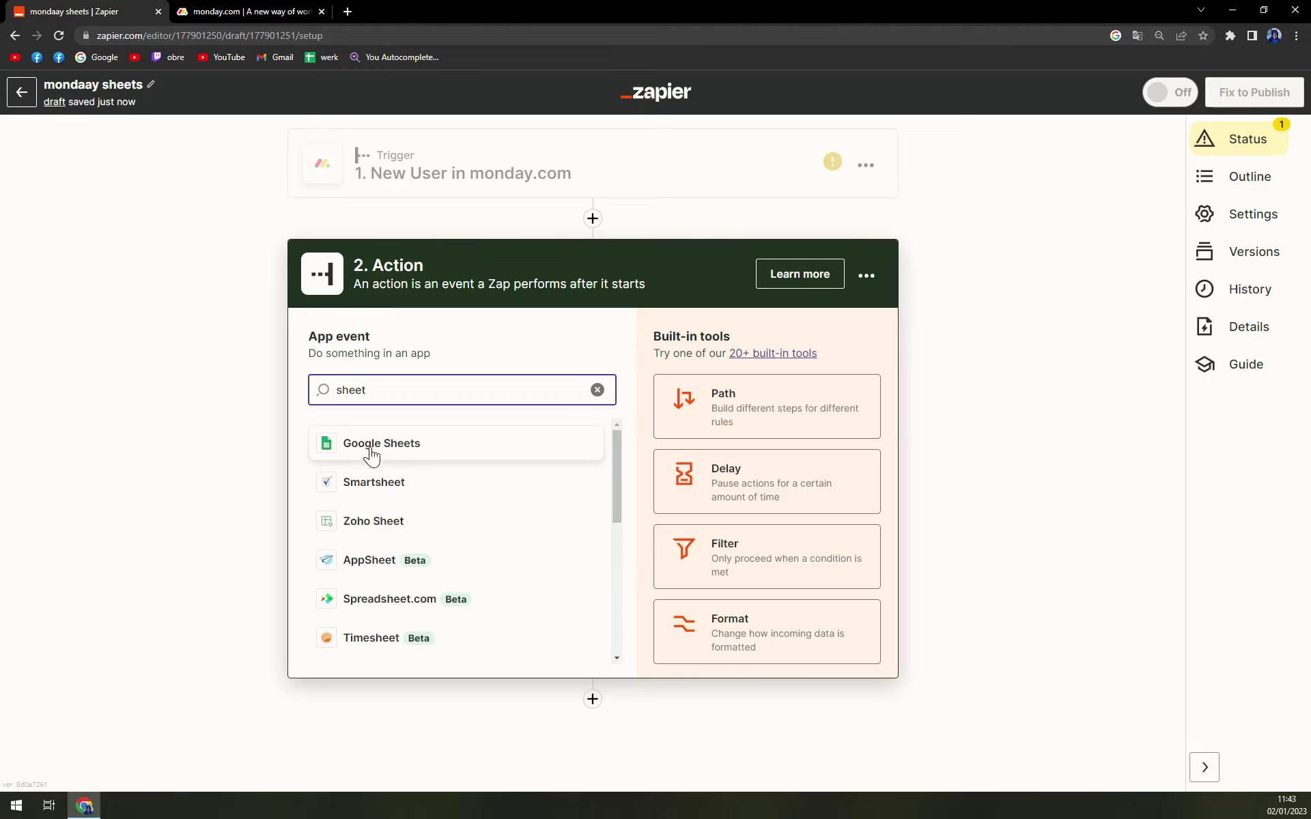
pyautogui.click(371, 452)
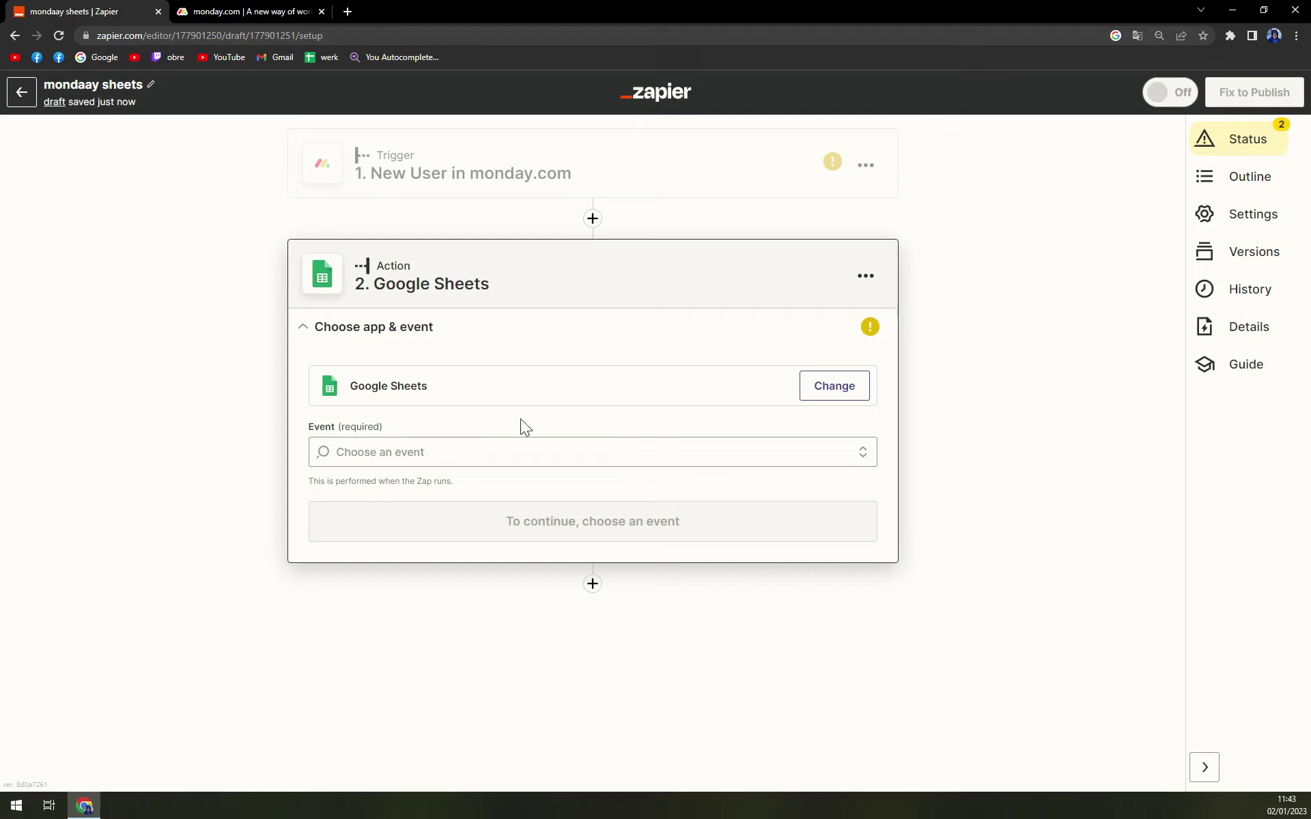
pyautogui.click(520, 452)
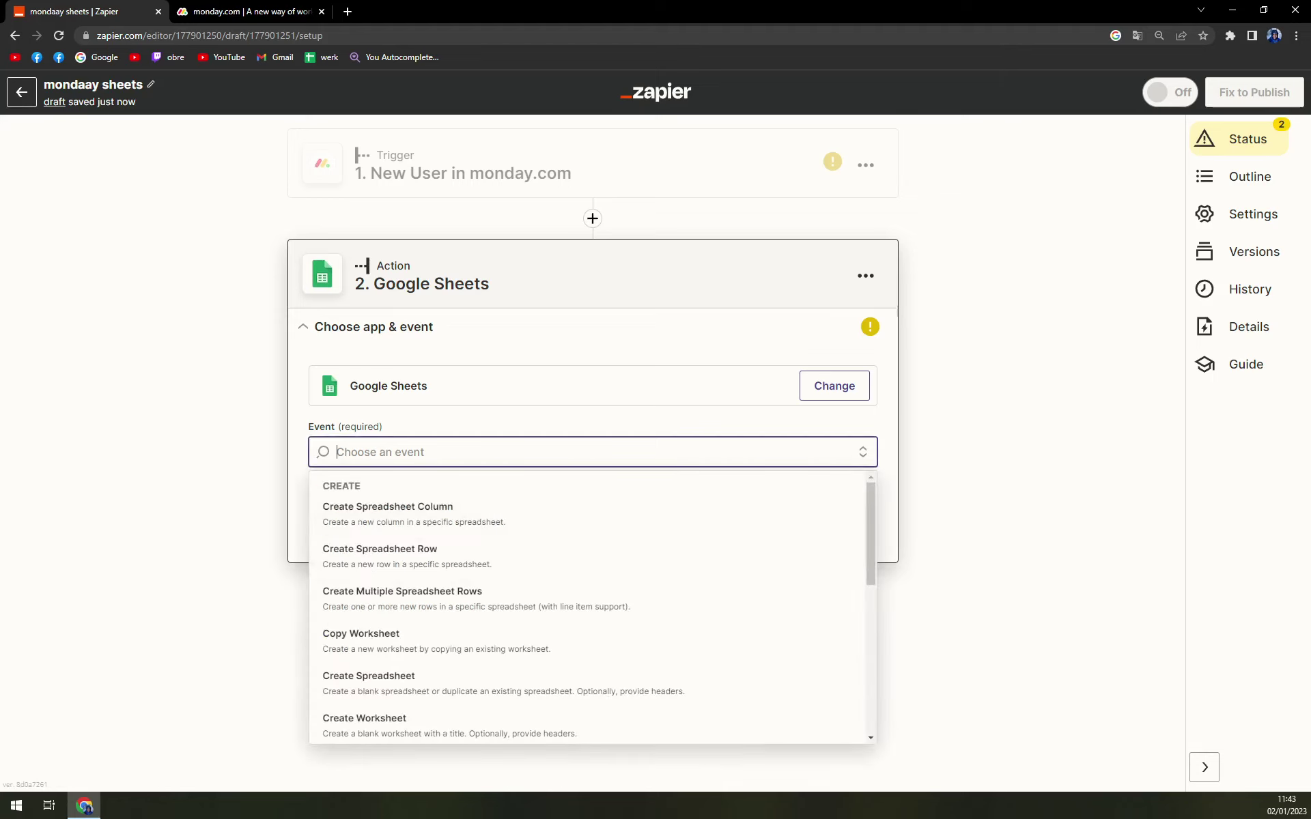
pyautogui.scroll(-5, 478, 532)
pyautogui.scroll(5, 483, 532)
pyautogui.scroll(-5, 464, 557)
pyautogui.scroll(5, 468, 559)
pyautogui.scroll(-5, 471, 663)
pyautogui.scroll(5, 444, 612)
pyautogui.click(425, 524)
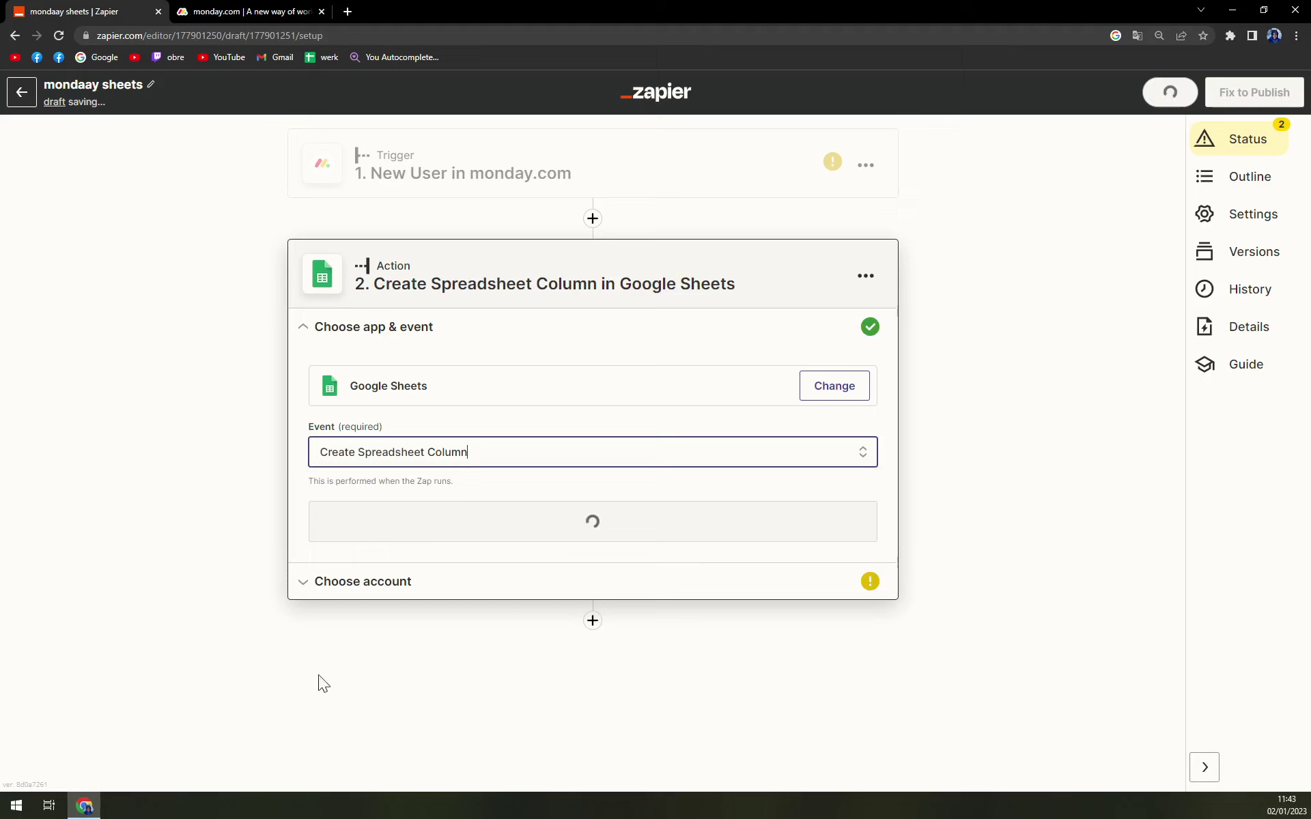
# Confirm the event and select the connected Google Sheets account
pyautogui.click(457, 534)
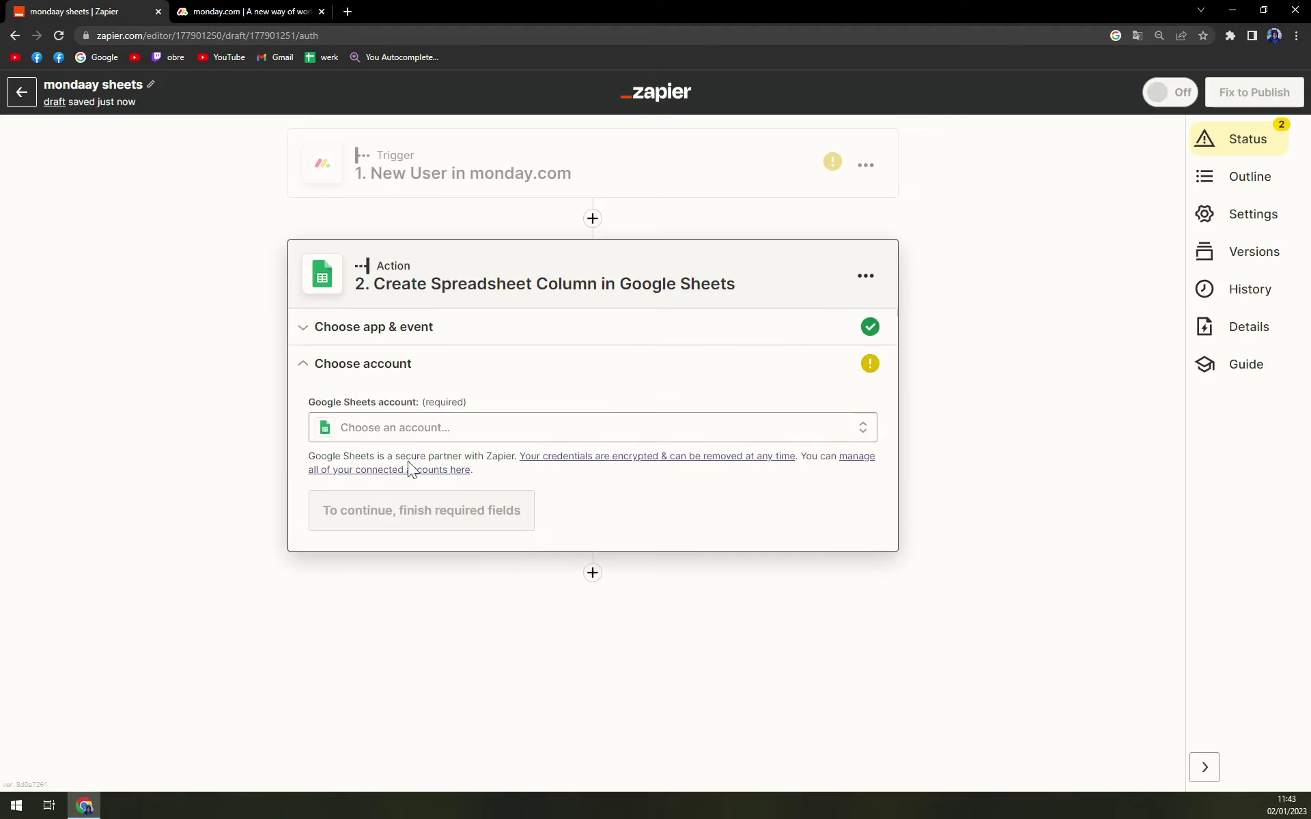
pyautogui.click(379, 429)
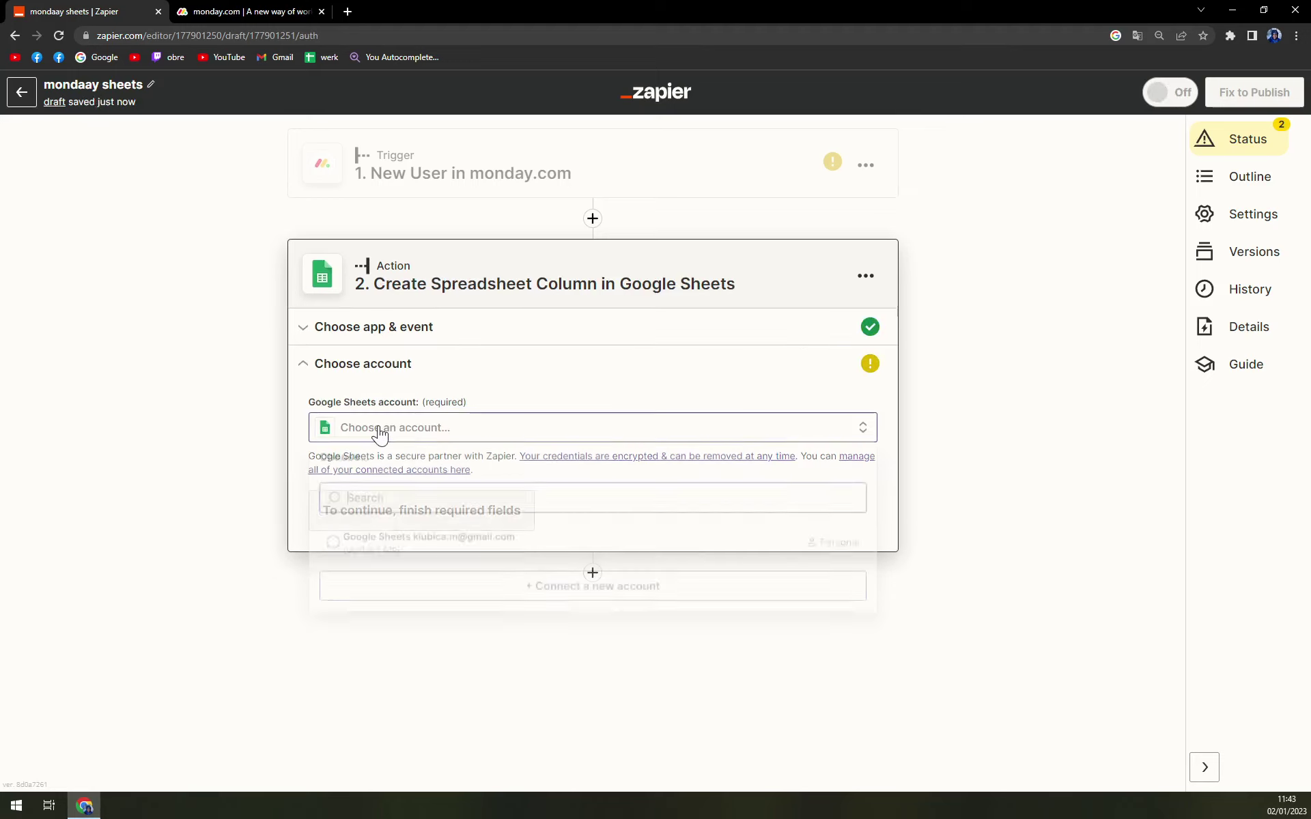
pyautogui.click(429, 546)
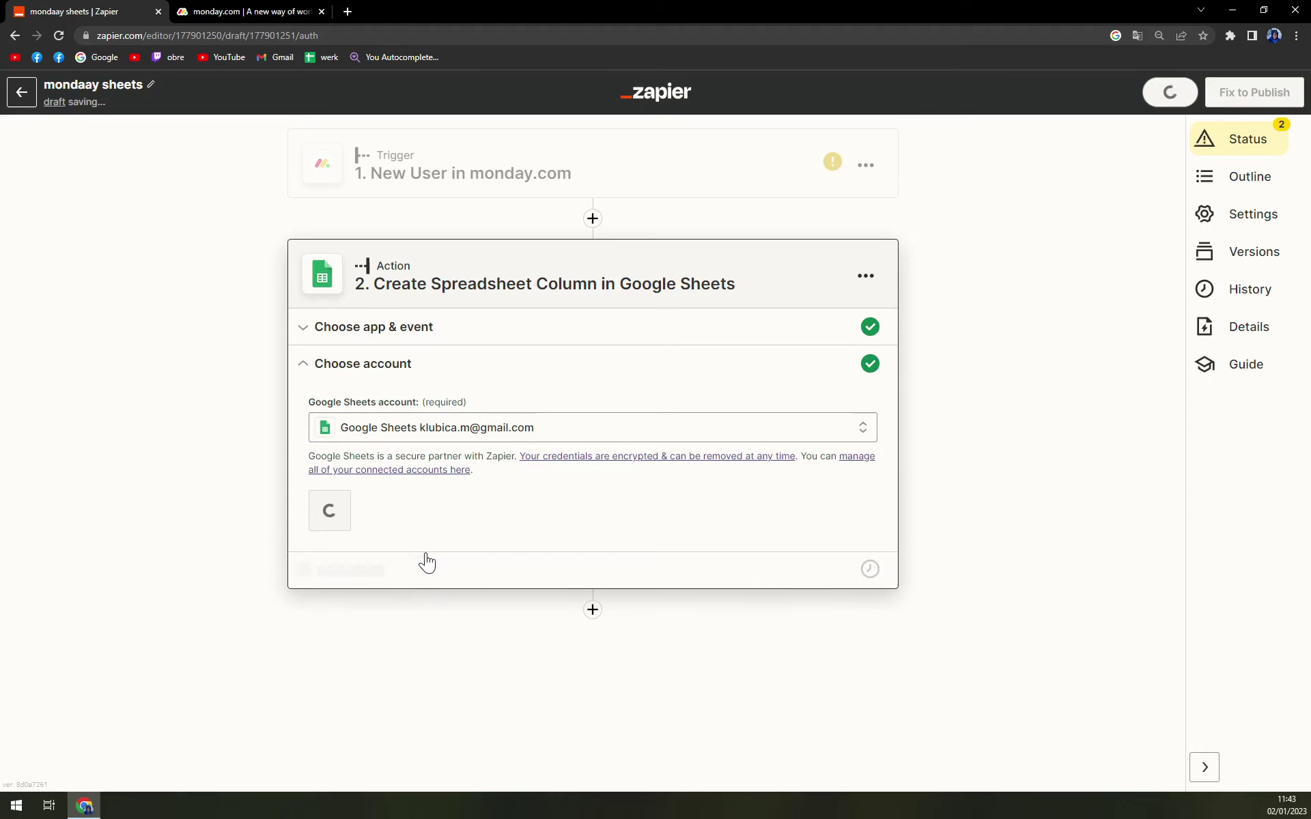
pyautogui.click(382, 513)
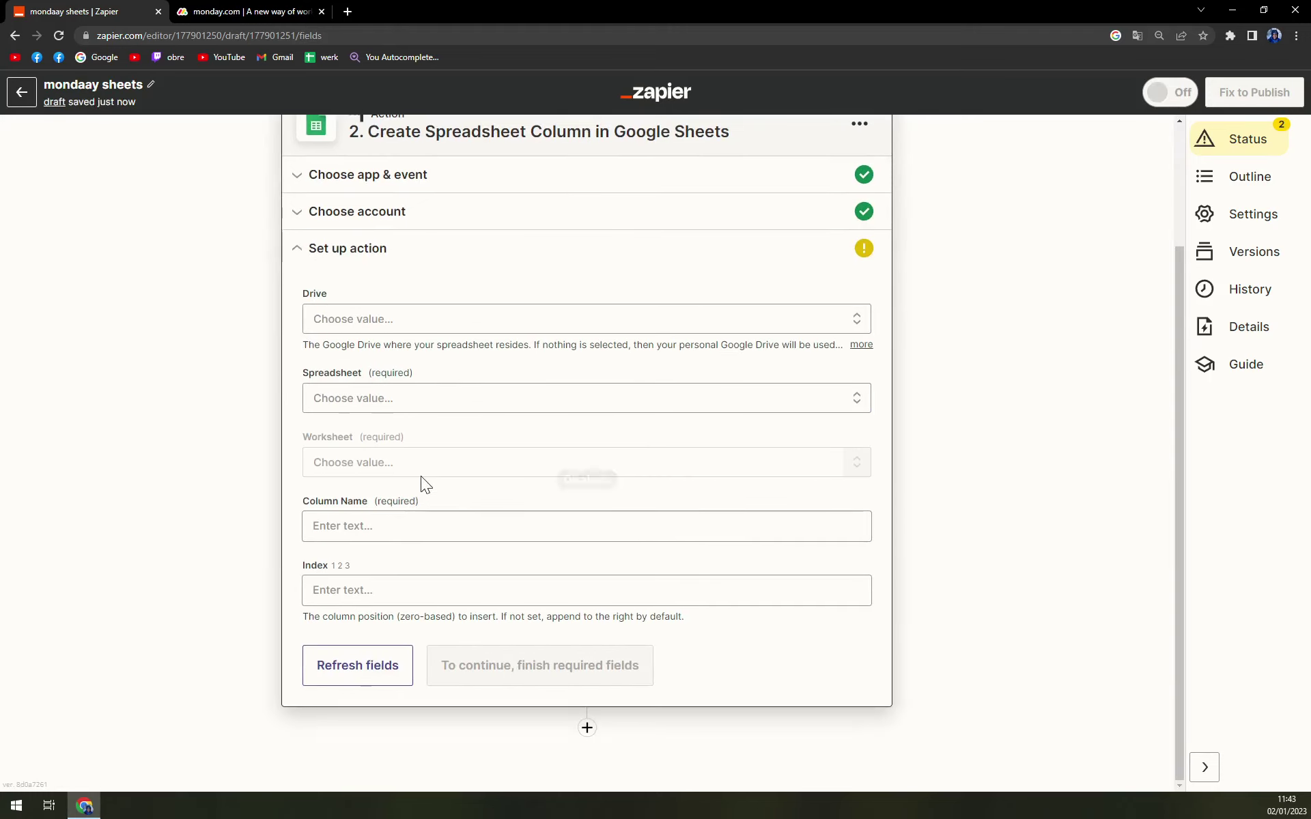
# Set Drive to My Google Drive and pick the 'Kampaň HESH_ - Přihlášení a aktivita' spreadsheet
pyautogui.click(421, 329)
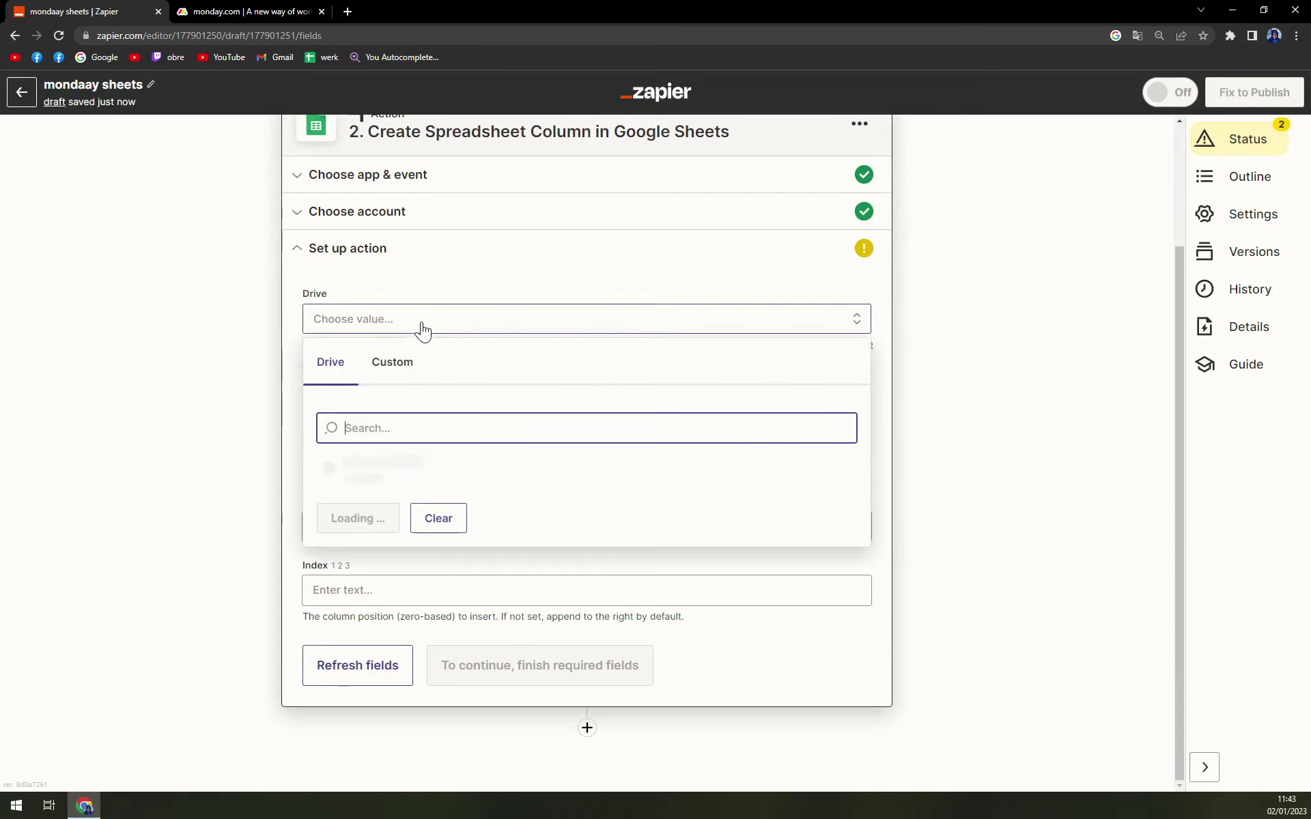
pyautogui.click(369, 471)
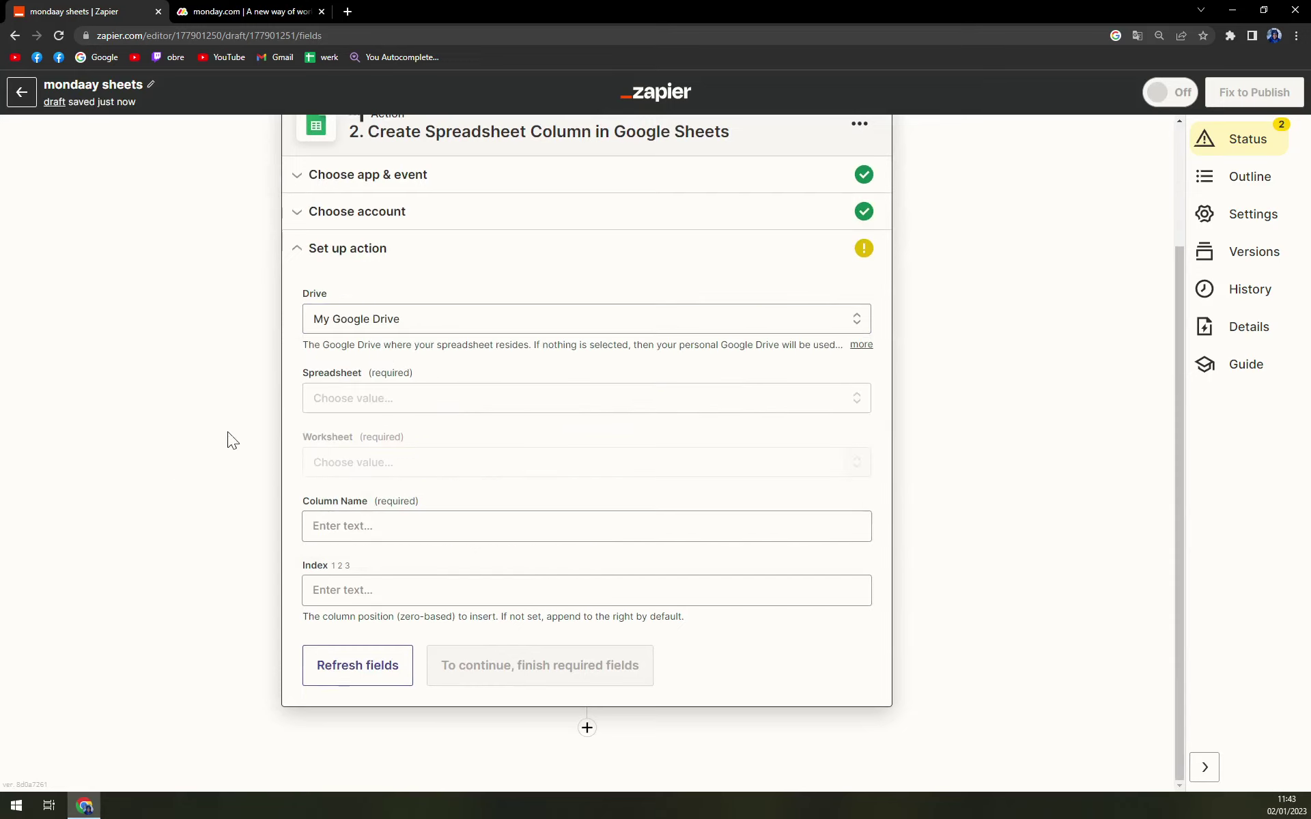
pyautogui.click(357, 404)
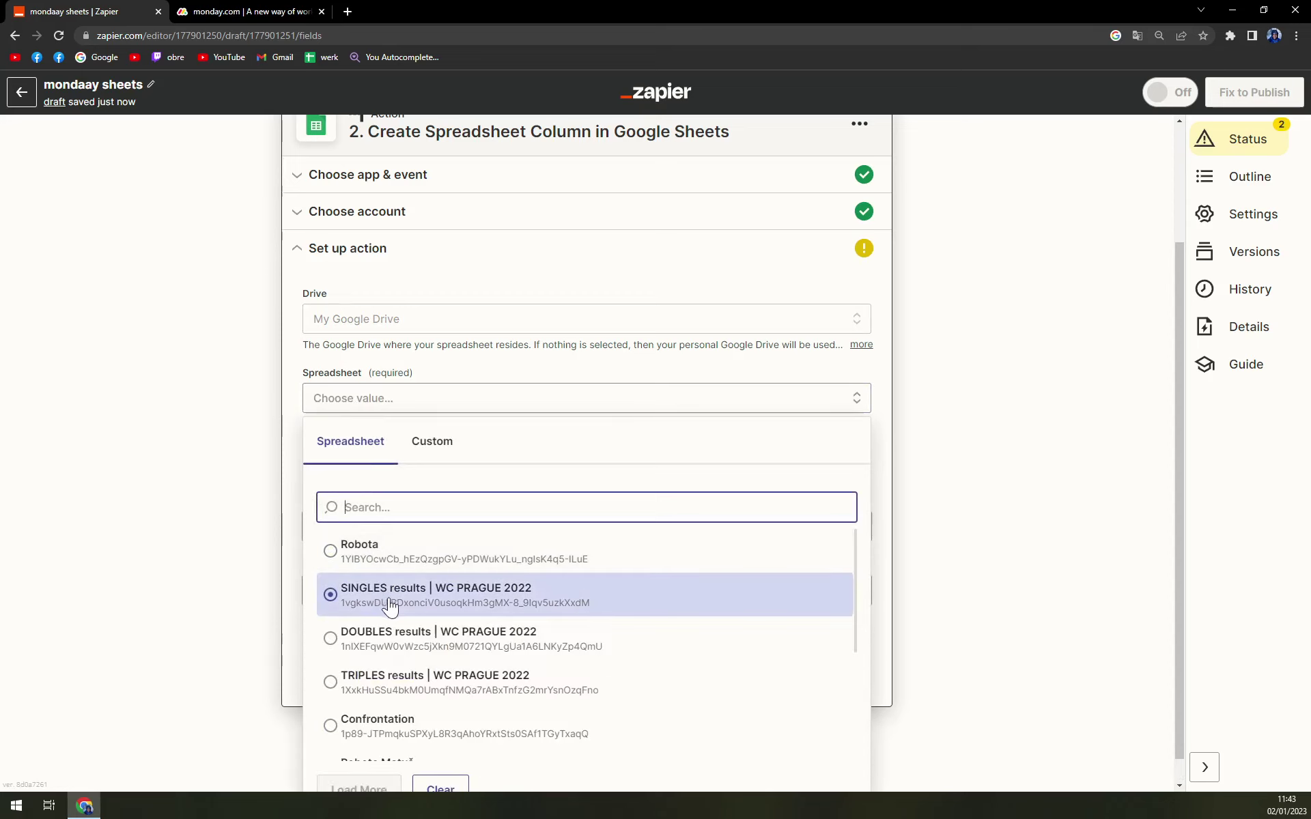
pyautogui.scroll(-3, 437, 683)
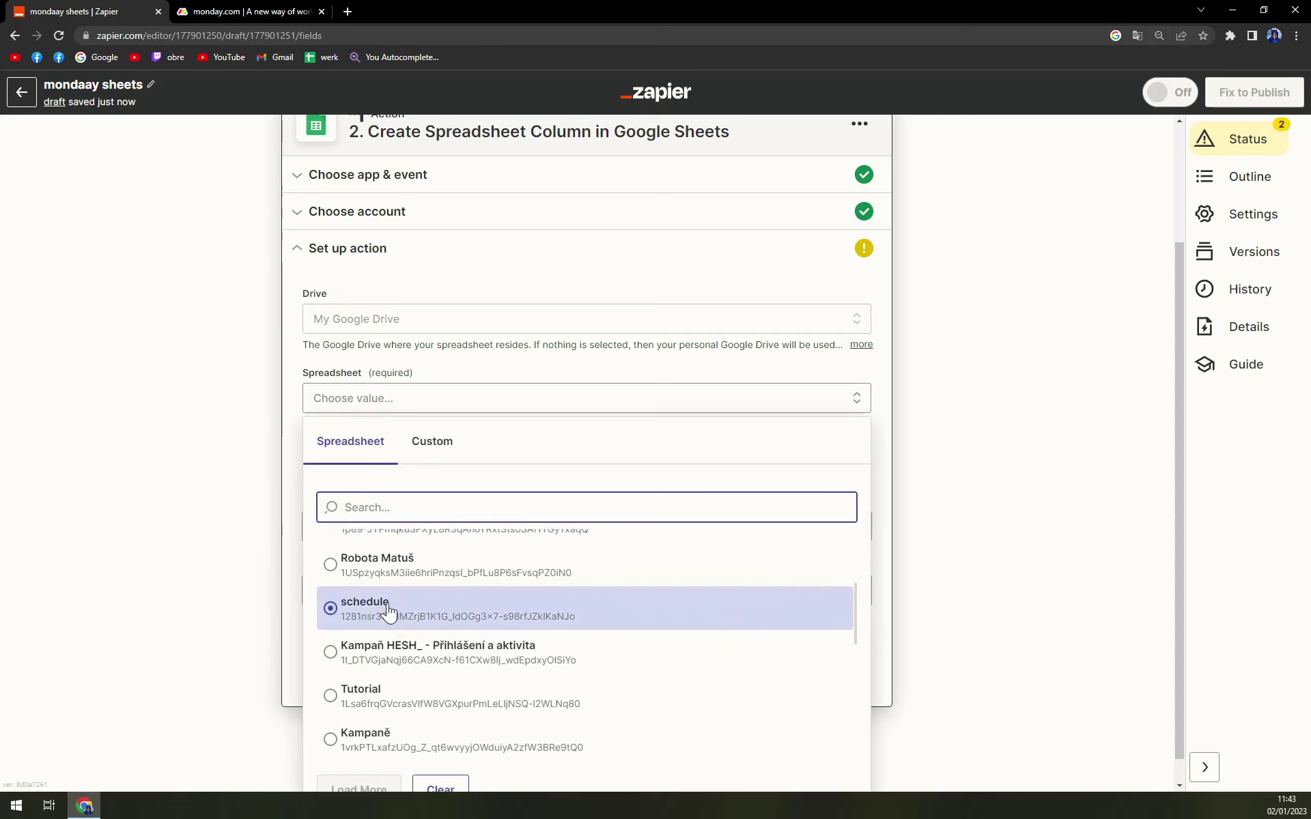
pyautogui.click(408, 651)
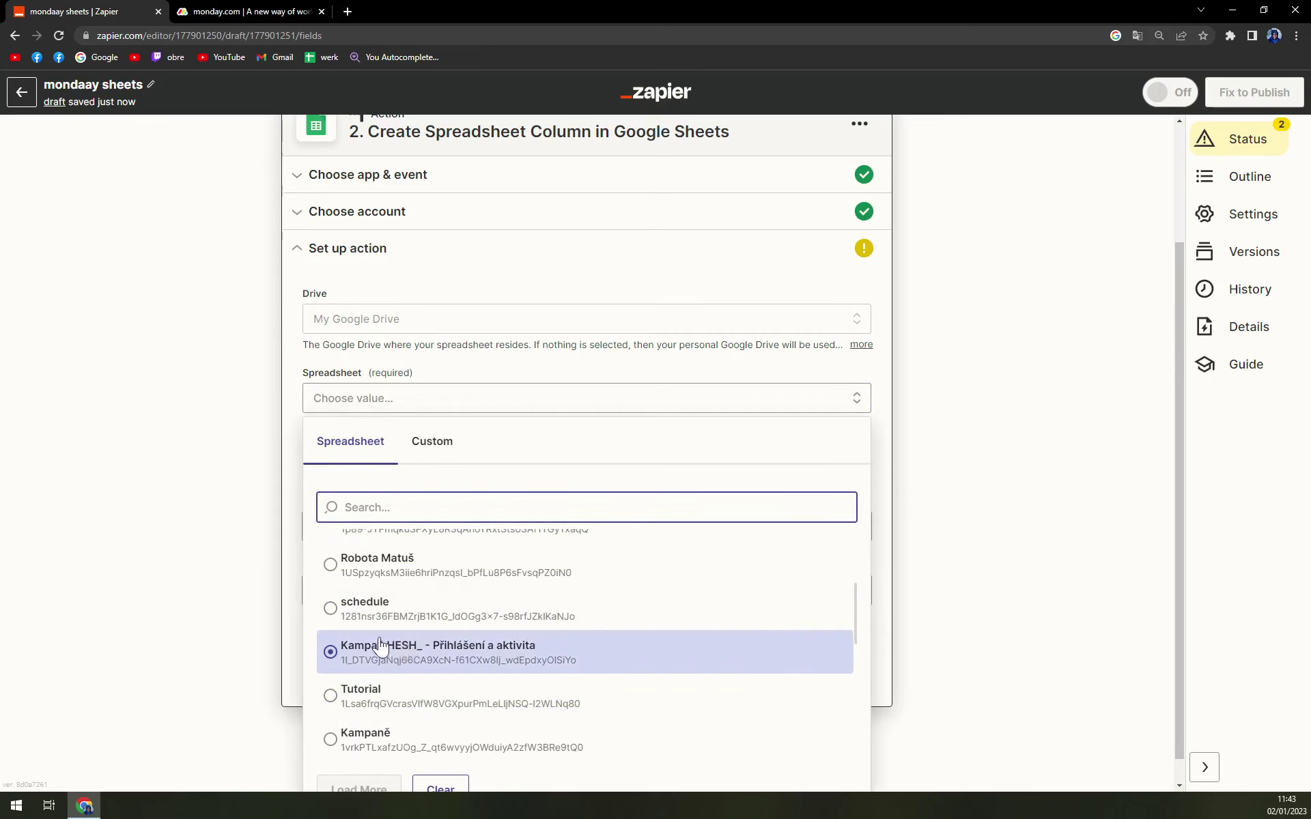
# Enter 'saads' as Column Name and 'asda' as Index, then refresh the fields
pyautogui.click(381, 532)
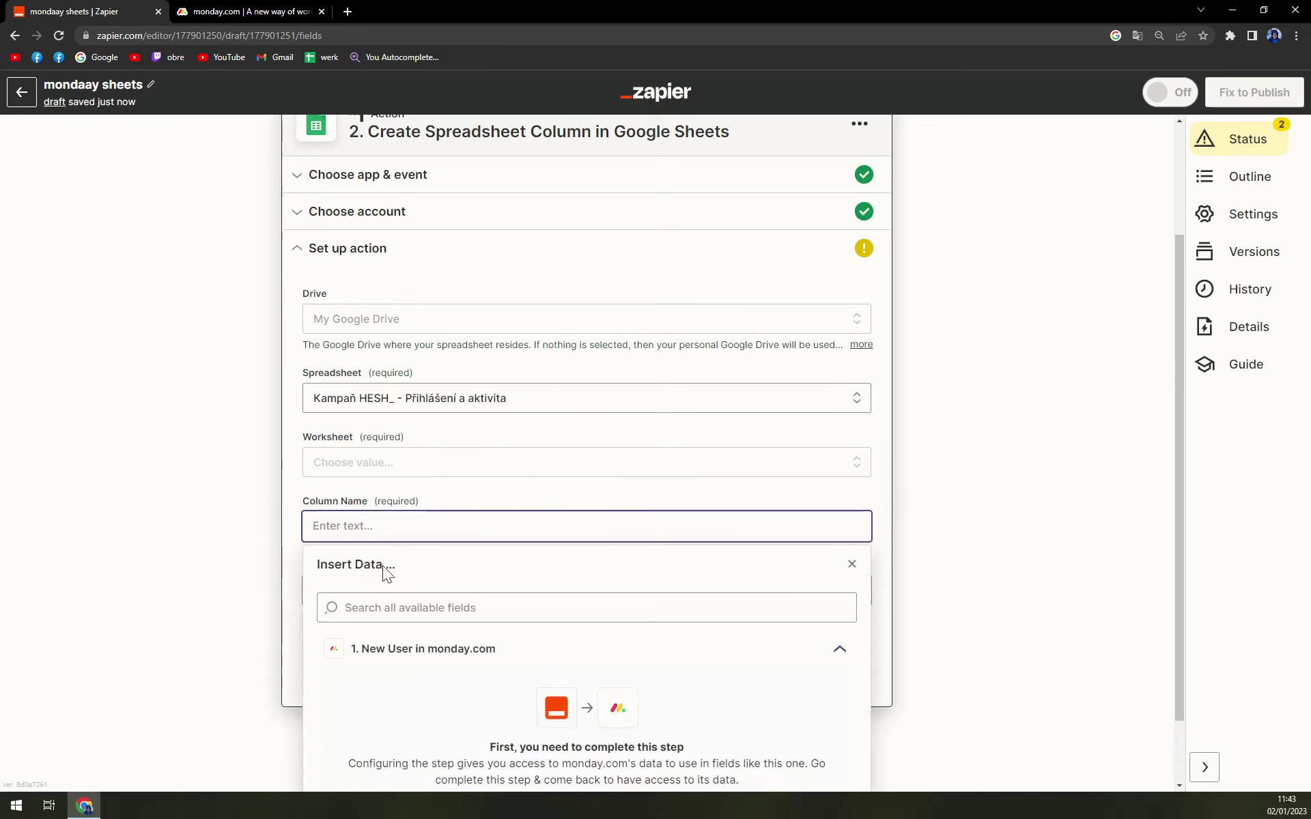
pyautogui.press('Escape')
pyautogui.press('Tab')
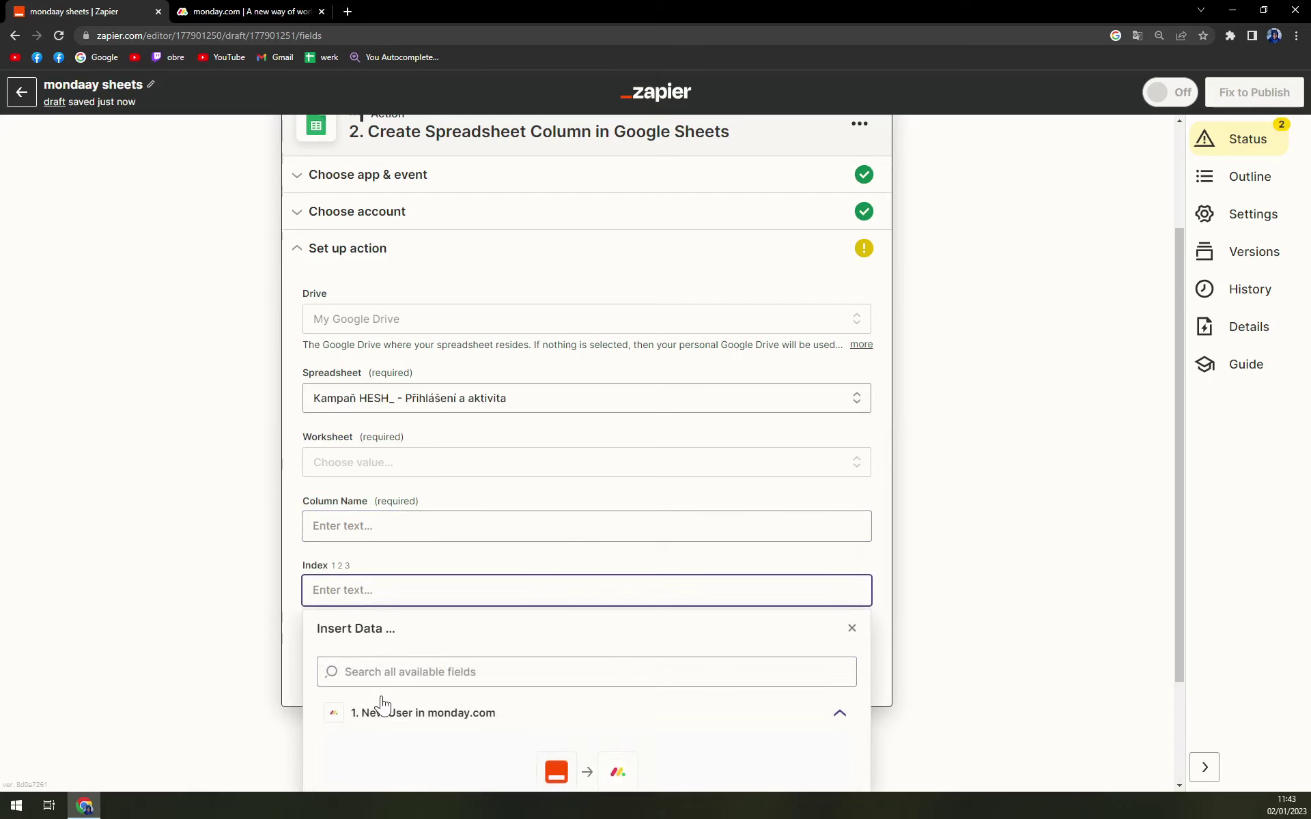
pyautogui.click(395, 711)
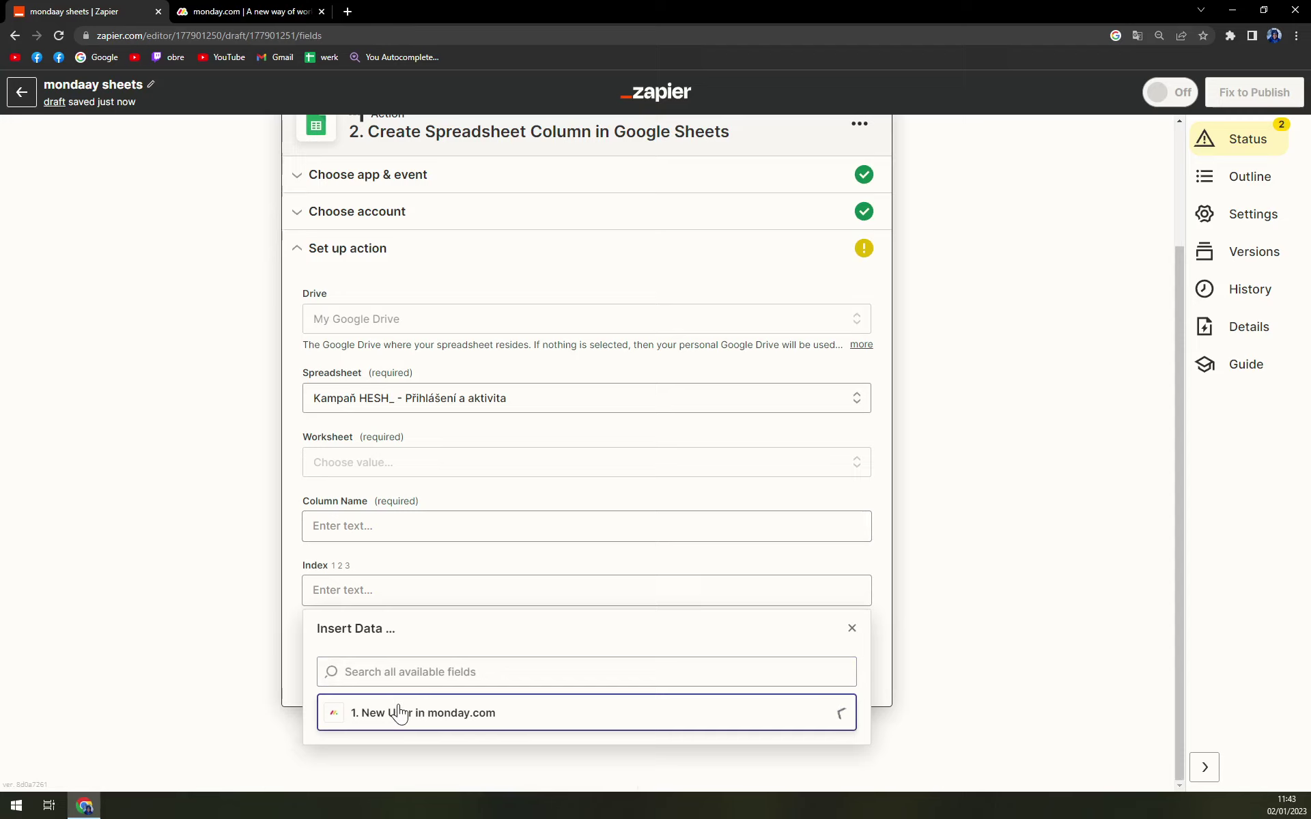
pyautogui.press('Escape')
pyautogui.hotkey('shift', 'Tab')
pyautogui.write('saads')
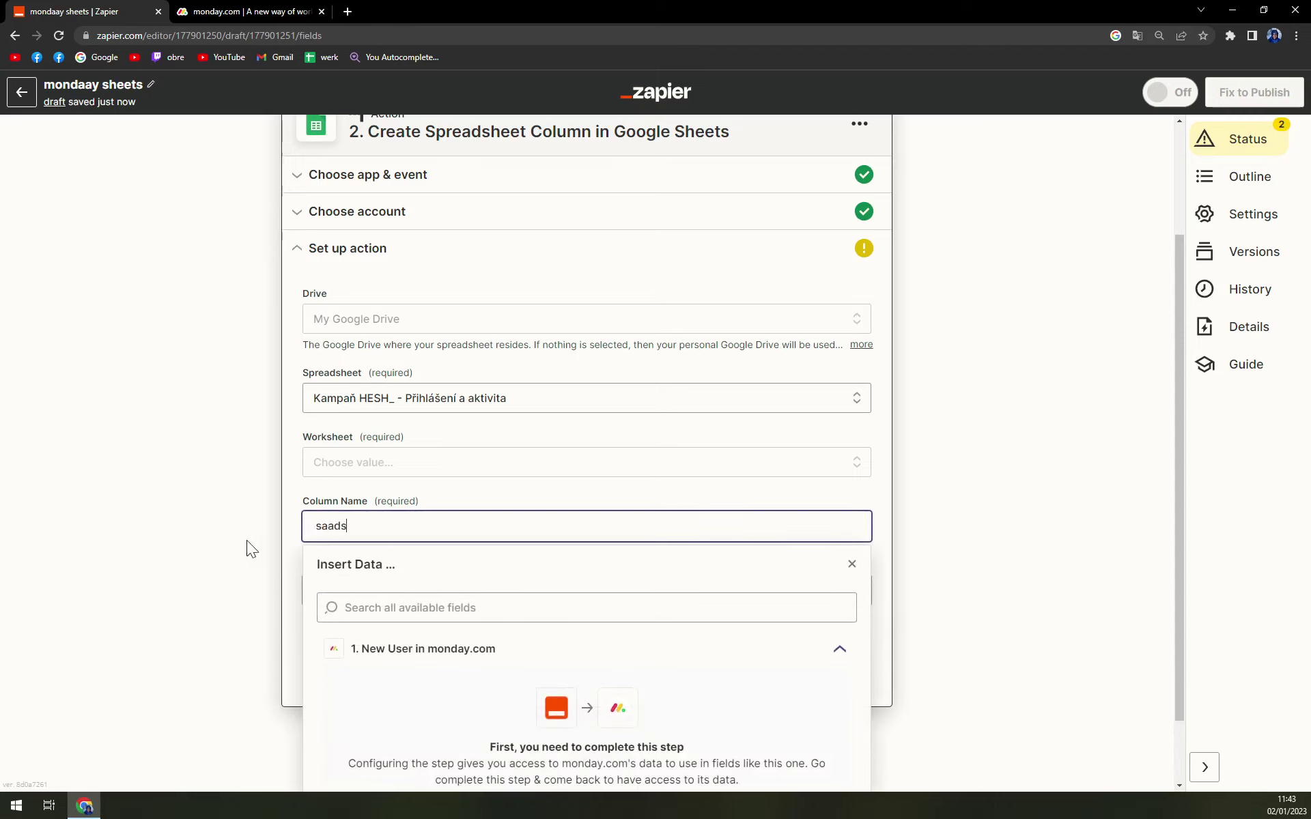
pyautogui.press('Tab')
pyautogui.write('asda')
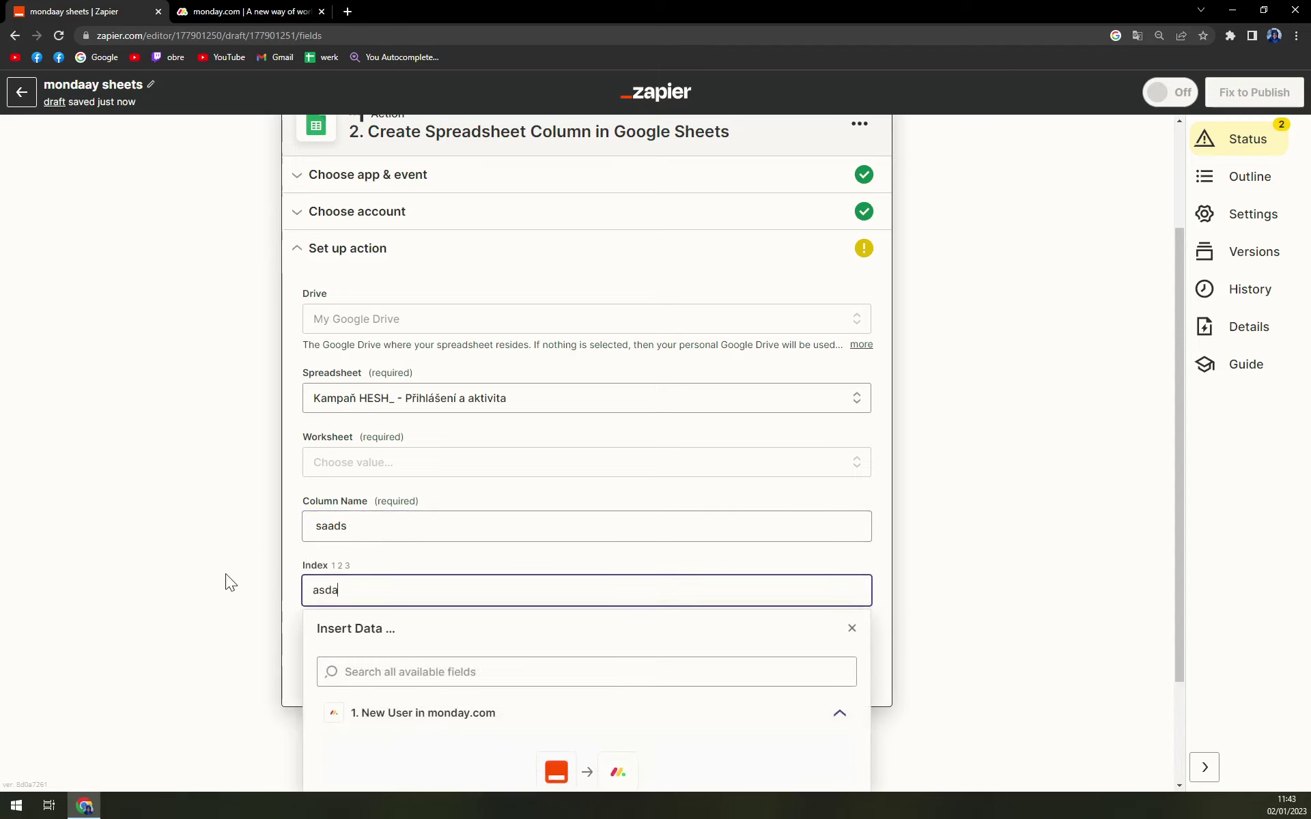
pyautogui.click(225, 575)
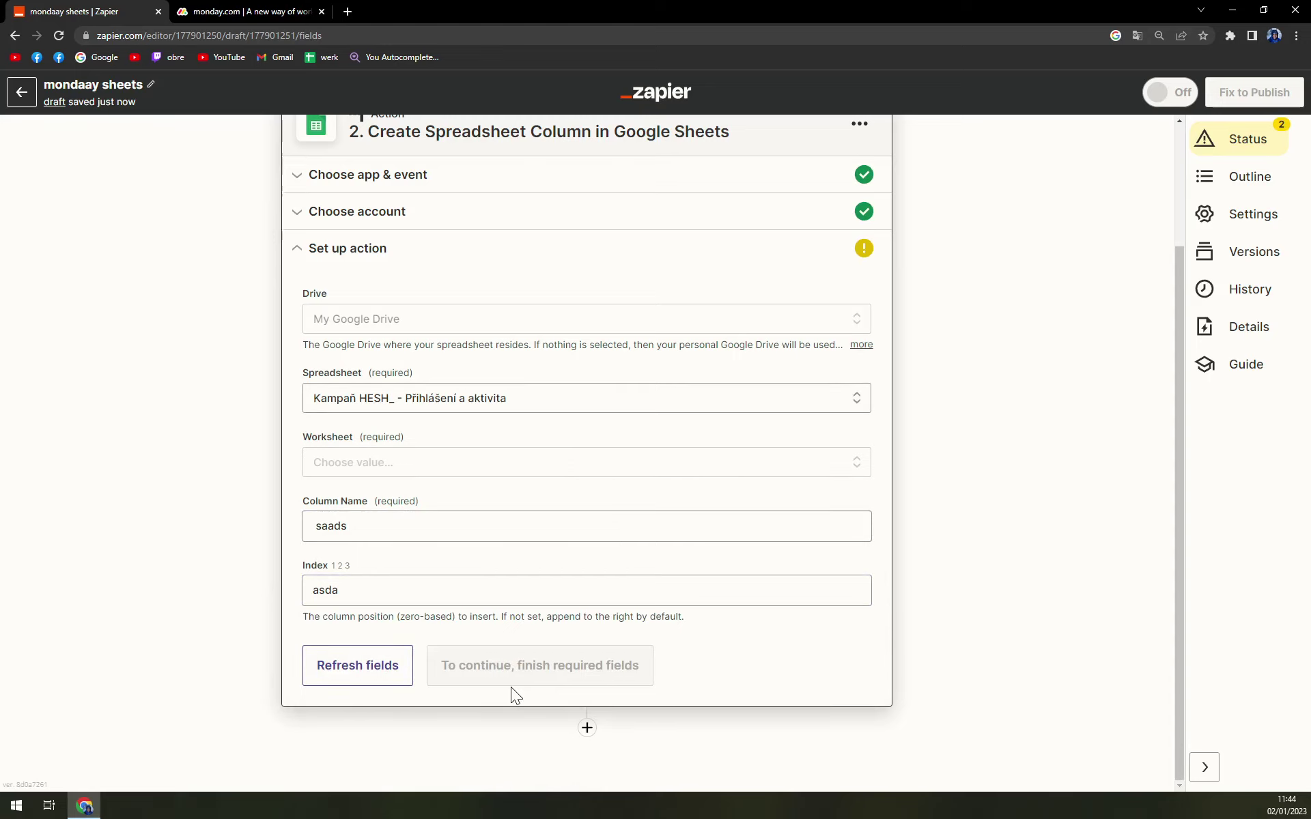
pyautogui.click(381, 672)
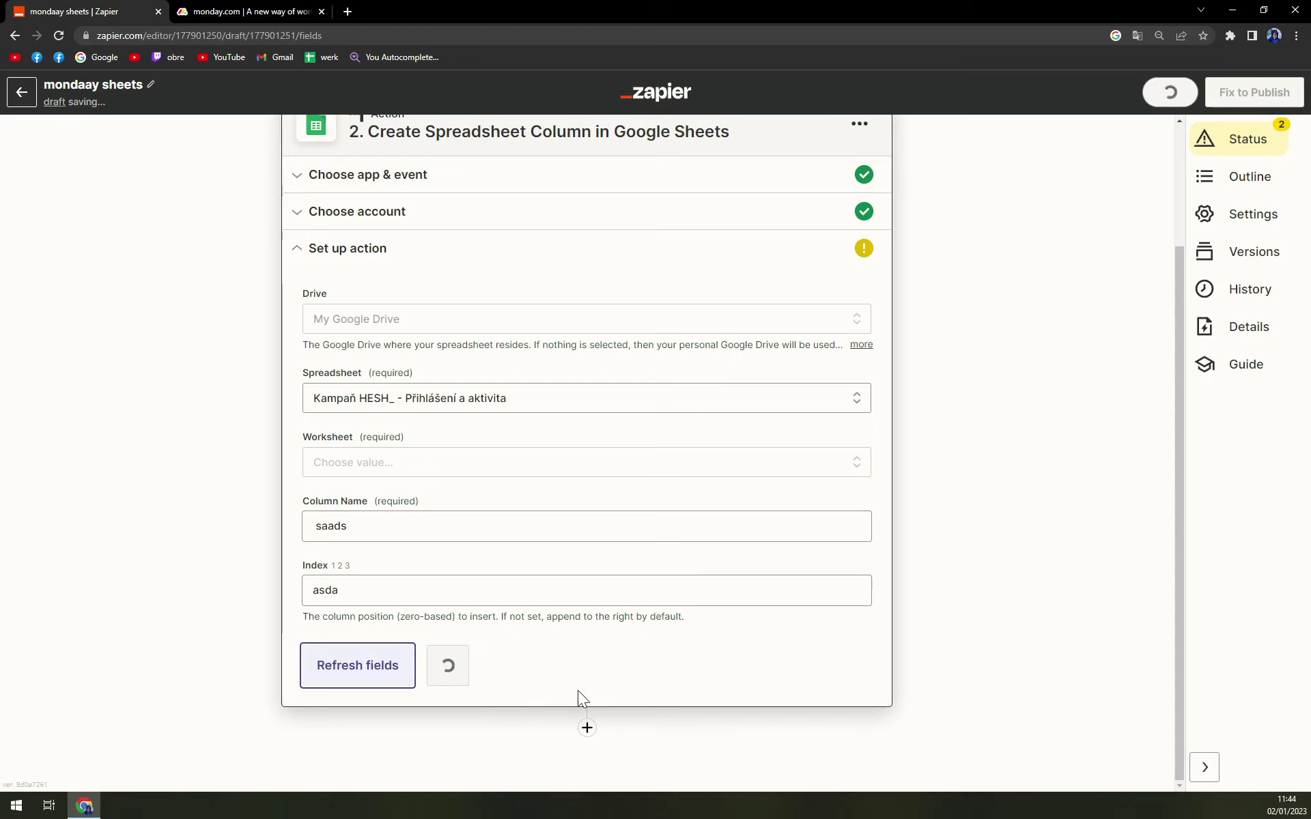
pyautogui.scroll(2, 741, 526)
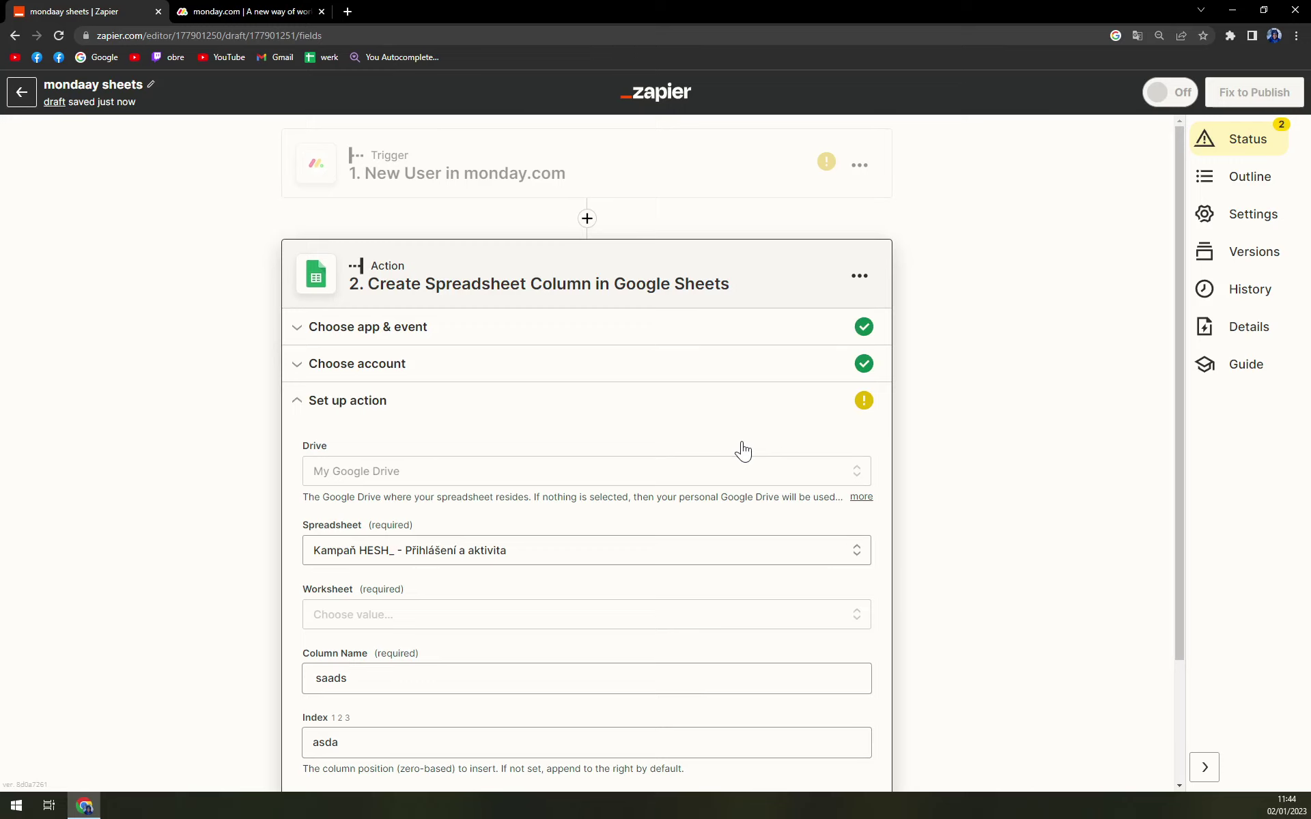
pyautogui.scroll(-2, 741, 454)
pyautogui.scroll(2, 736, 459)
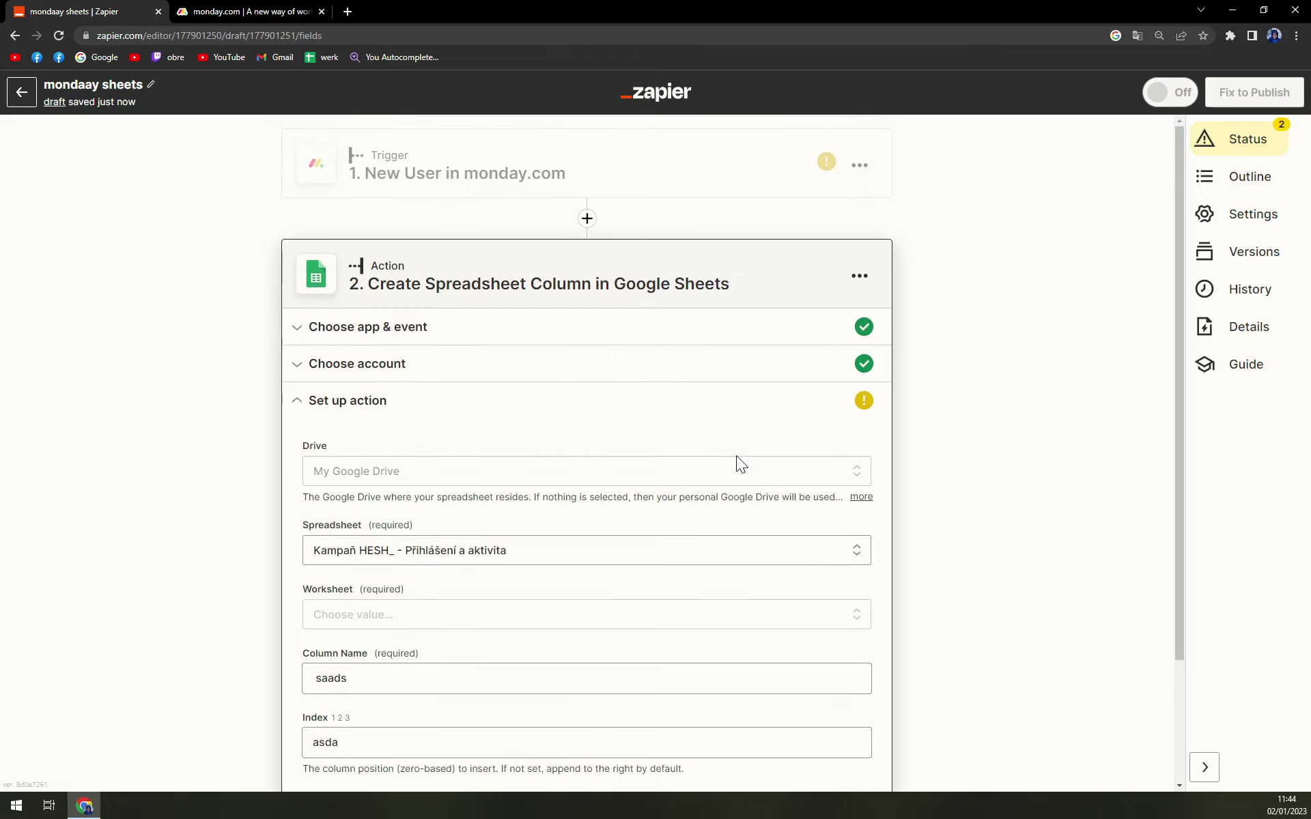